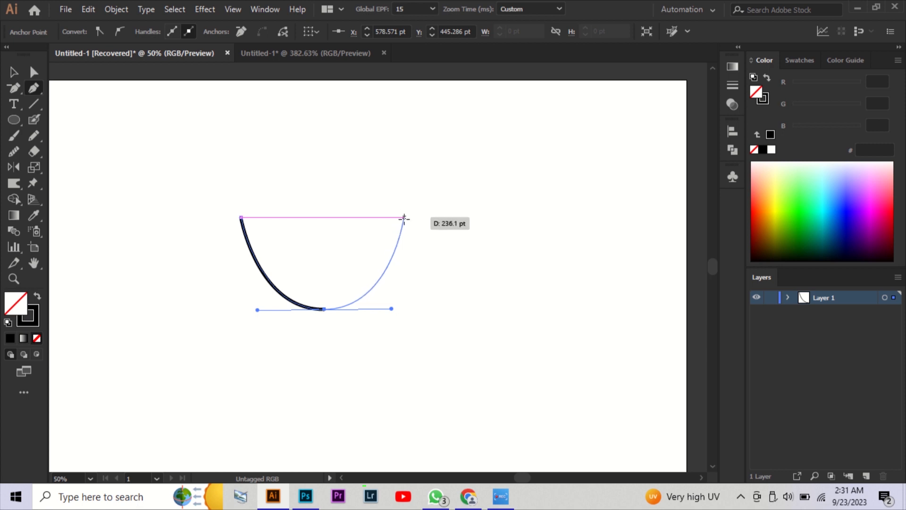
# Finish the U-shaped cup outline with an end anchor level with its start, then shift both upper end anchors inward to narrow the opening
pyautogui.click(403, 217)
pyautogui.click(13, 73)
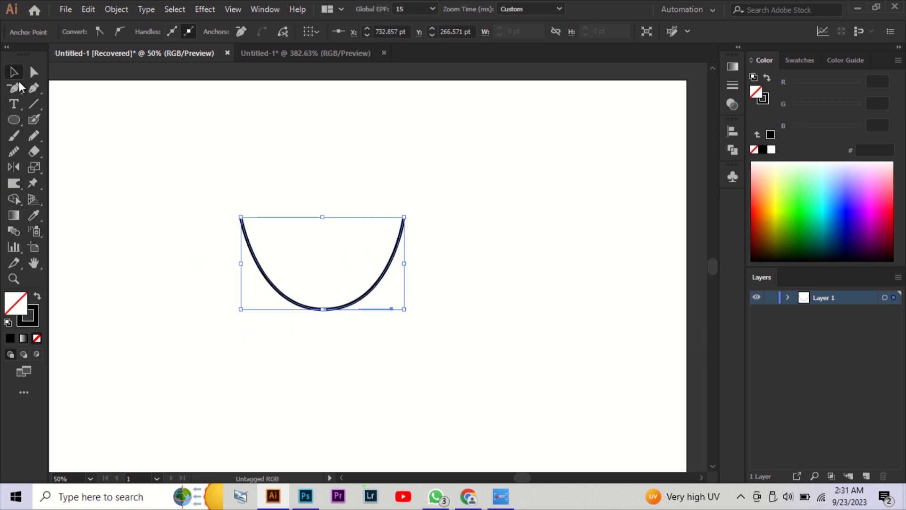
pyautogui.click(34, 73)
pyautogui.moveTo(241, 217); pyautogui.dragTo(247, 216)
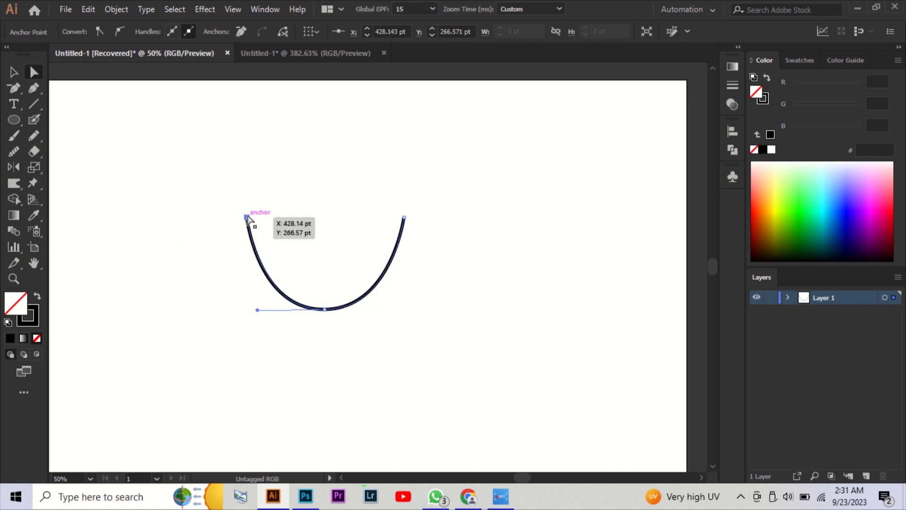
pyautogui.click(404, 218)
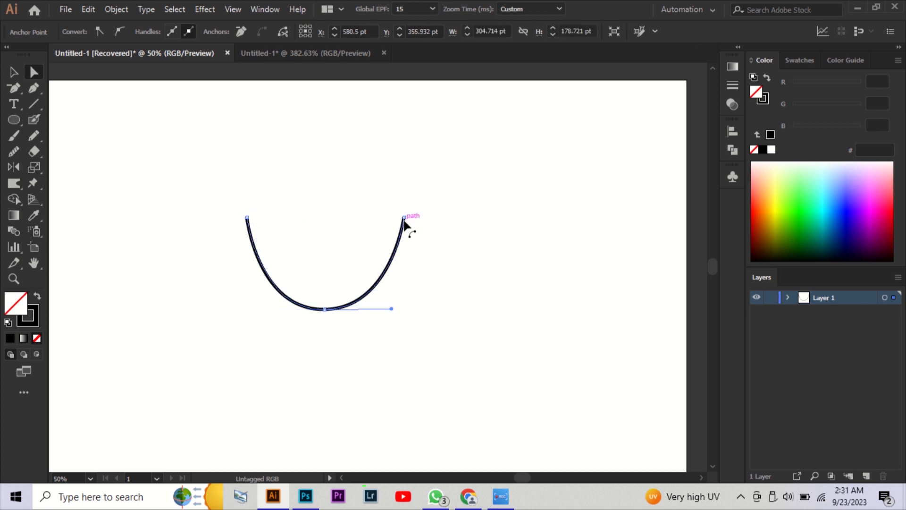
pyautogui.moveTo(404, 218); pyautogui.dragTo(396, 218)
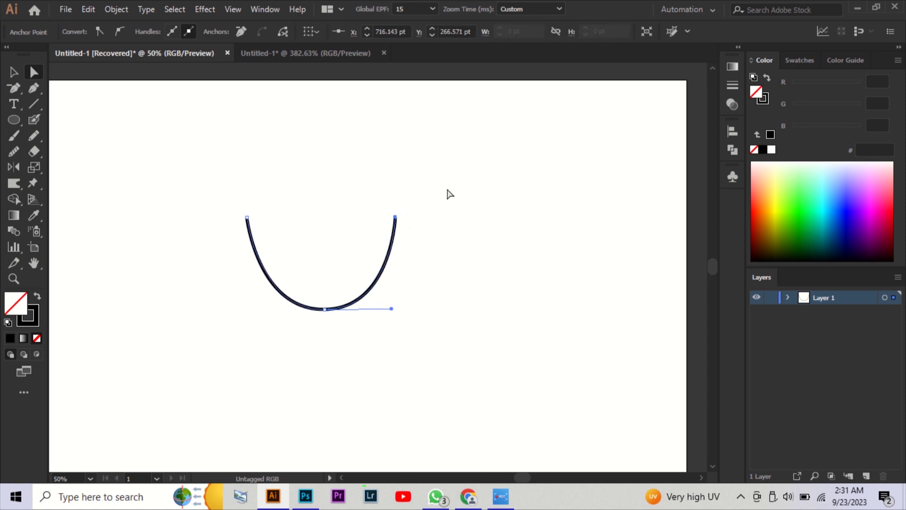
pyautogui.click(107, 184)
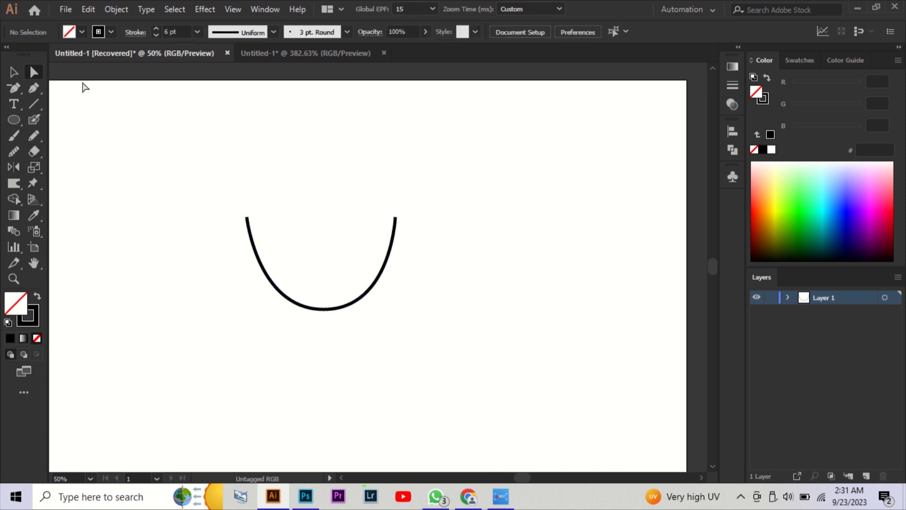
pyautogui.click(246, 218)
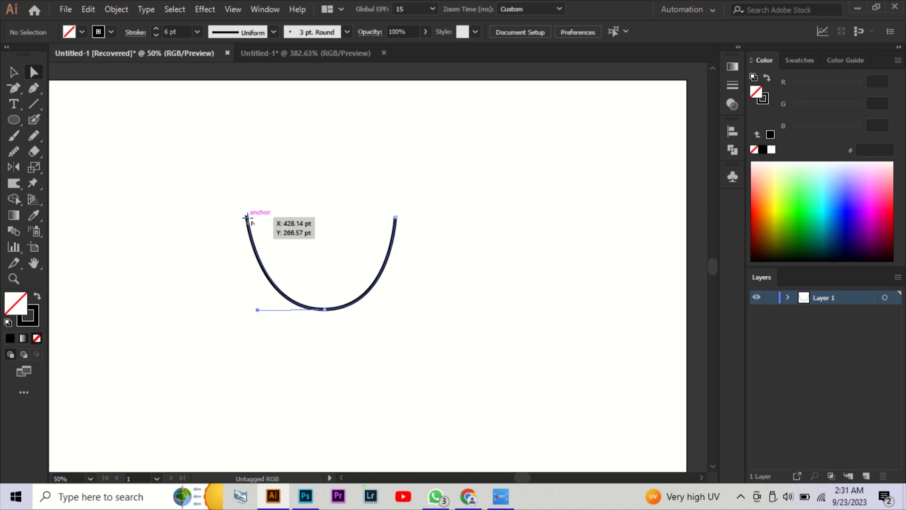
pyautogui.moveTo(253, 220)
pyautogui.mouseDown()
pyautogui.moveTo(259, 208)
pyautogui.moveTo(251, 218)
pyautogui.mouseUp()
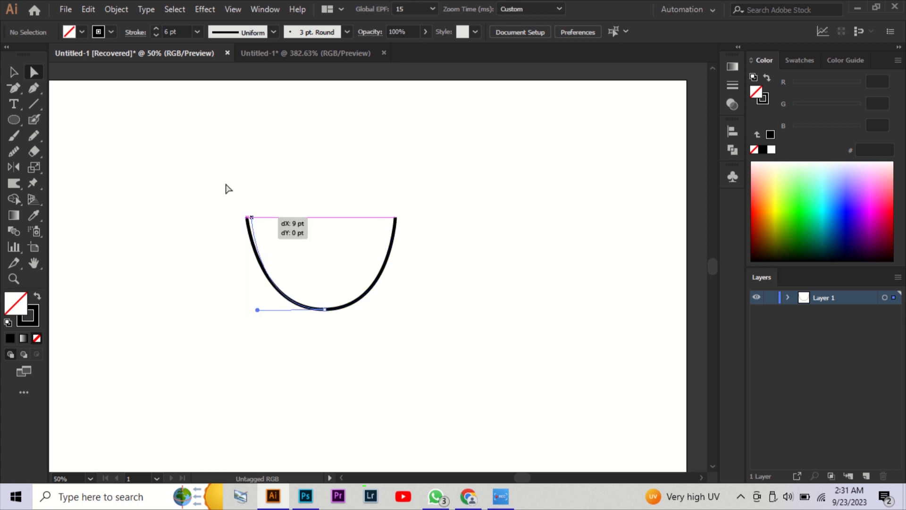
# Give the cup outline a 12 pt stroke with the double-bulge variable width profile
pyautogui.click(18, 77)
pyautogui.click(384, 274)
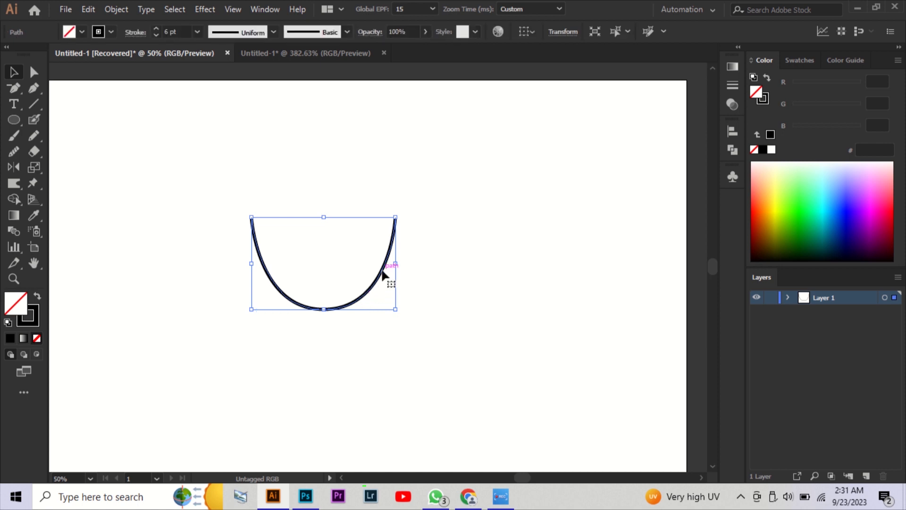
pyautogui.scroll(7, 180, 28)
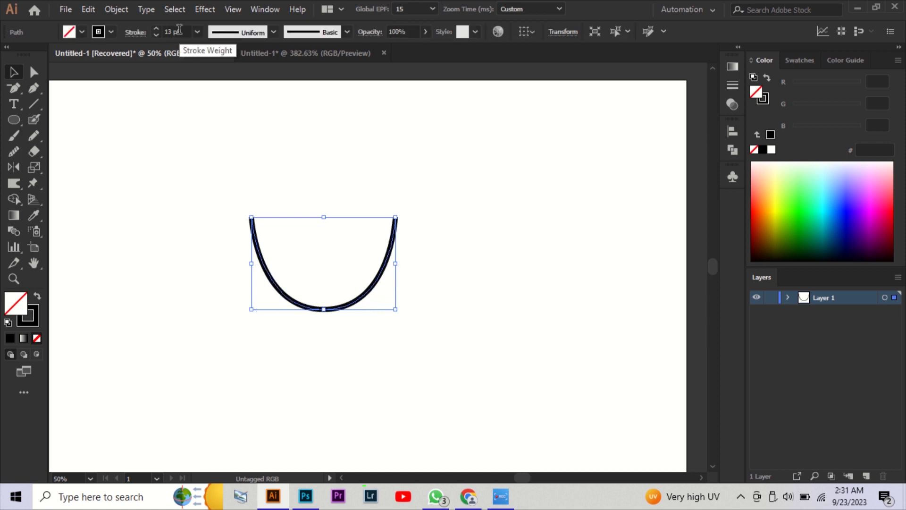
pyautogui.click(243, 34)
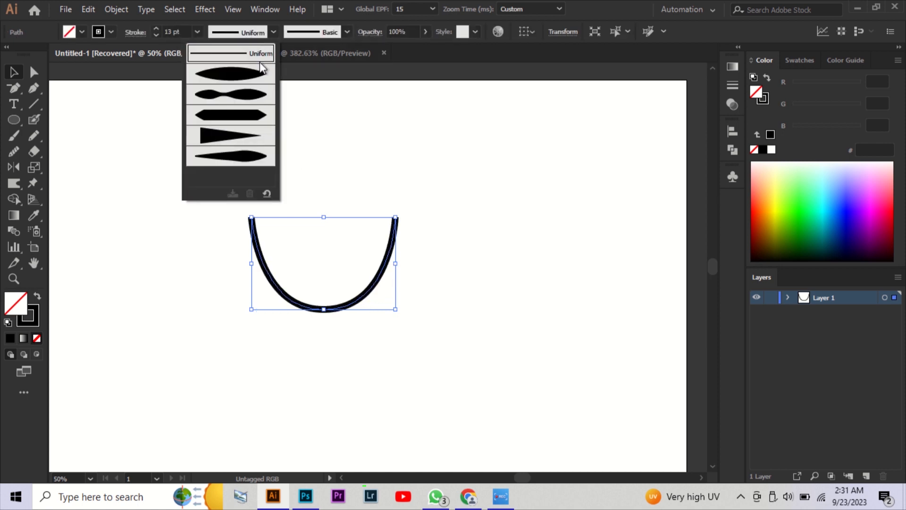
pyautogui.click(255, 74)
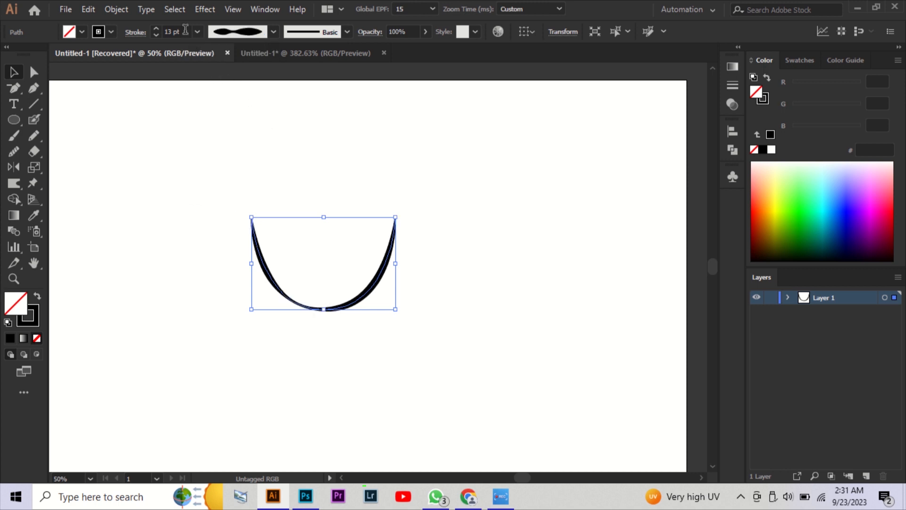
pyautogui.scroll(-1, 185, 29)
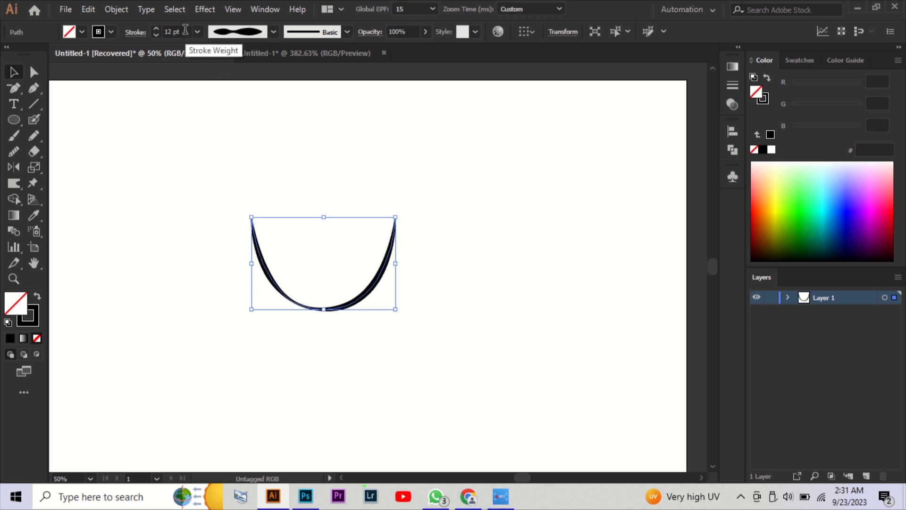
# Scale the cup outline up slightly and move it a little to the right on the artboard
pyautogui.click(536, 244)
pyautogui.click(377, 286)
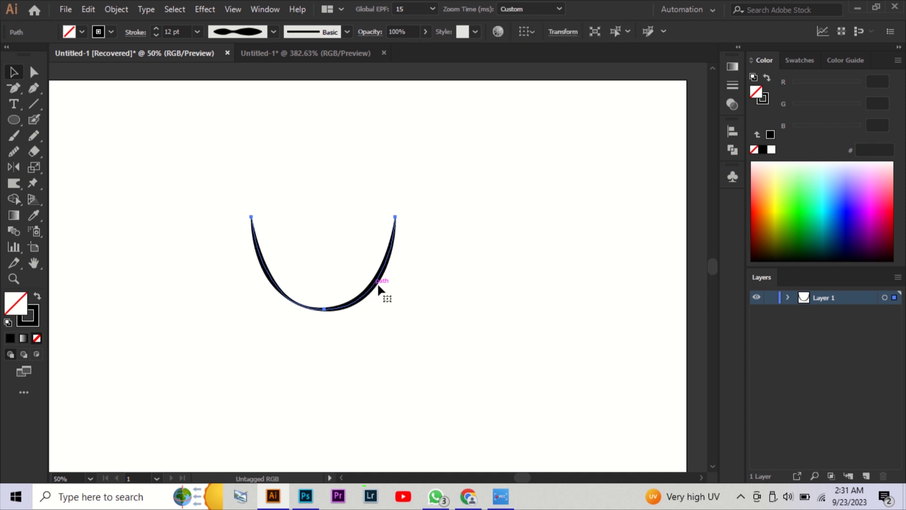
pyautogui.moveTo(397, 310)
pyautogui.mouseDown()
pyautogui.moveTo(410, 318)
pyautogui.moveTo(412, 287)
pyautogui.mouseUp()
pyautogui.click(350, 329)
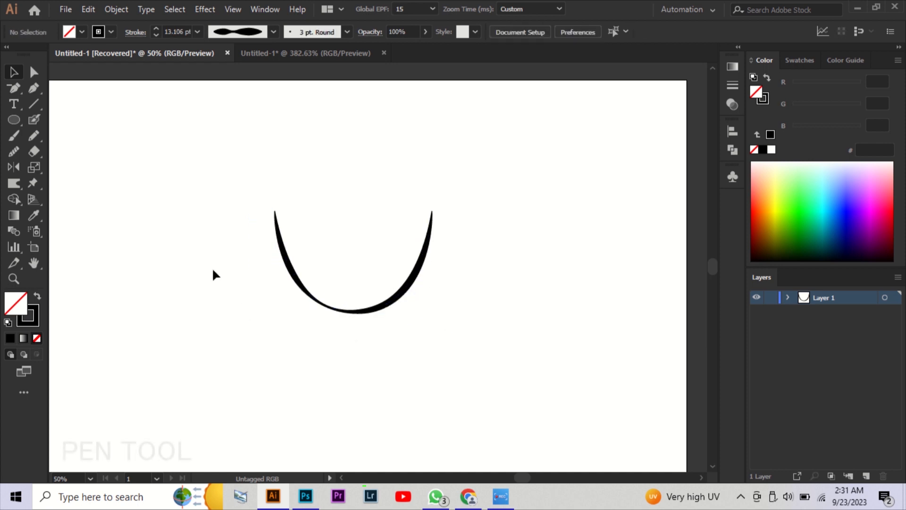
# Draw a closed, thin leaf-like shape across the cup's opening with the Pen tool, pointed on the left and rounded on the right
pyautogui.click(34, 90)
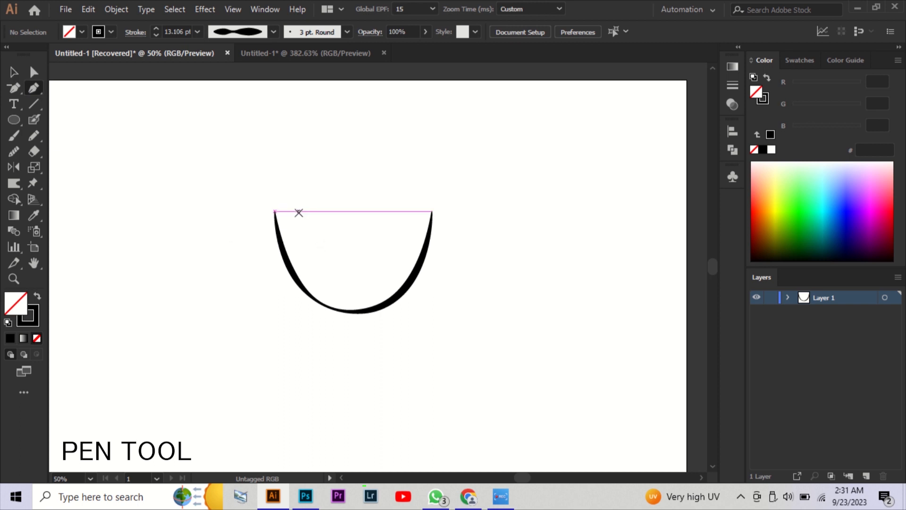
pyautogui.click(286, 211)
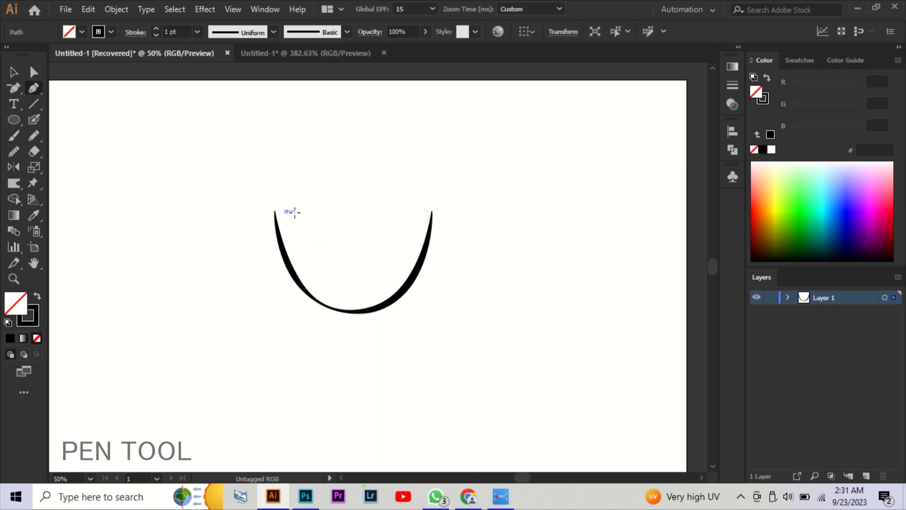
pyautogui.moveTo(322, 207); pyautogui.dragTo(329, 204)
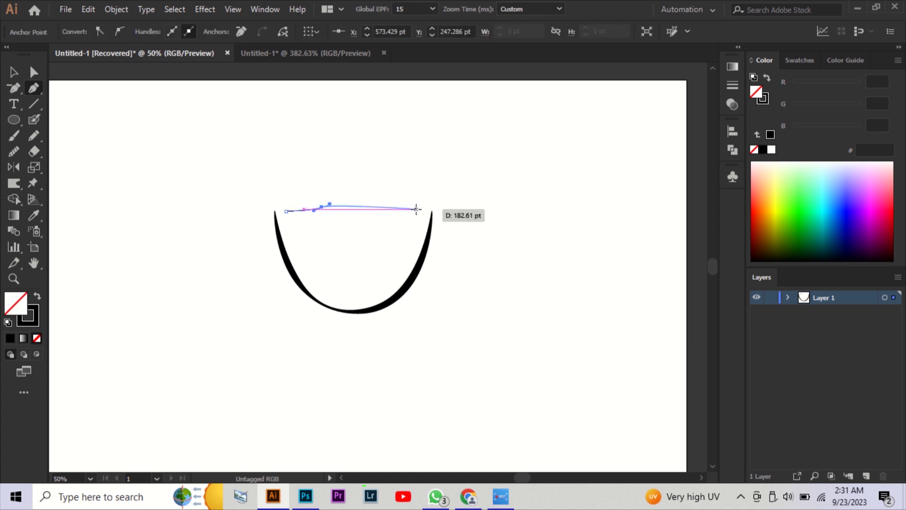
pyautogui.moveTo(418, 209); pyautogui.dragTo(446, 224)
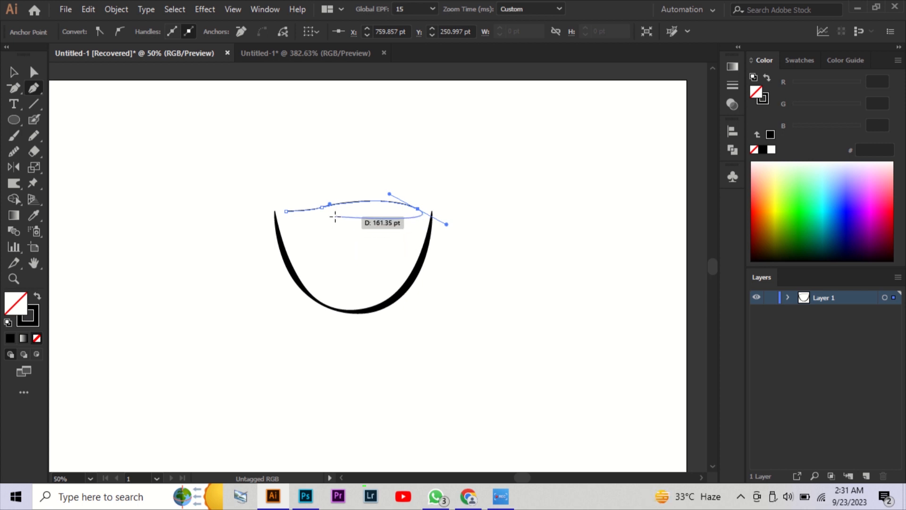
pyautogui.click(334, 217)
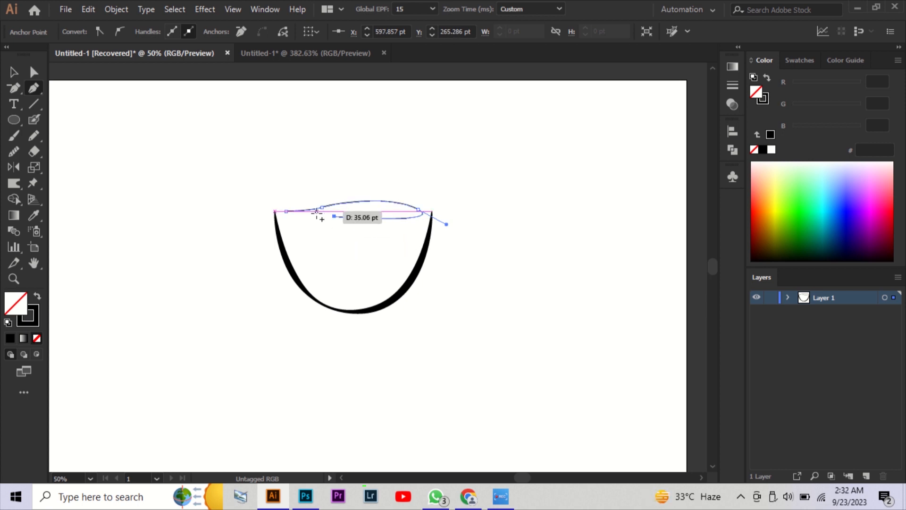
pyautogui.click(317, 214)
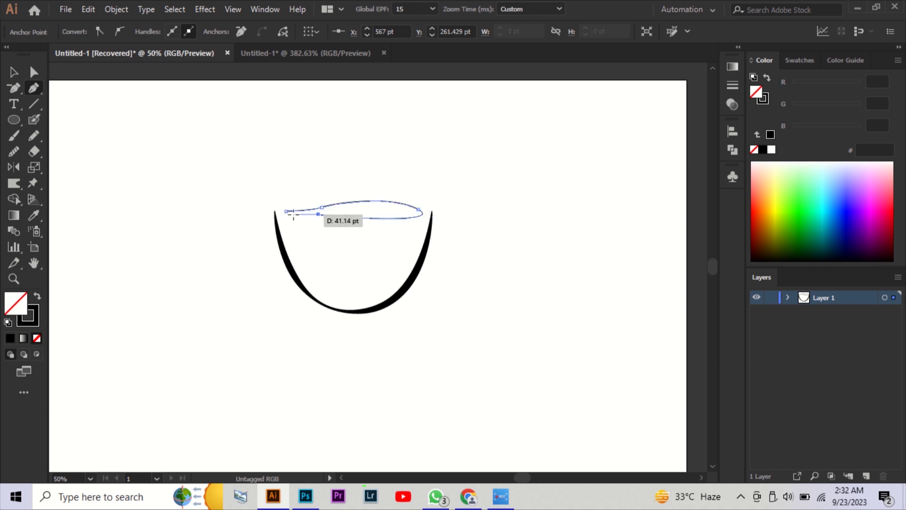
pyautogui.click(286, 212)
pyautogui.moveTo(268, 211); pyautogui.dragTo(264, 211)
# Swap fill and stroke on the leaf-like rim shape, giving it a solid black fill without a stroke
pyautogui.press('v')
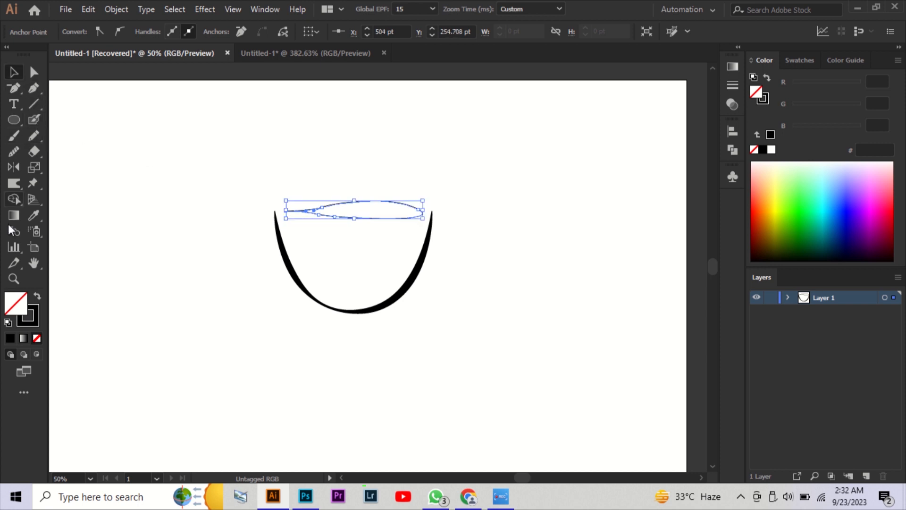
pyautogui.click(35, 298)
pyautogui.click(171, 272)
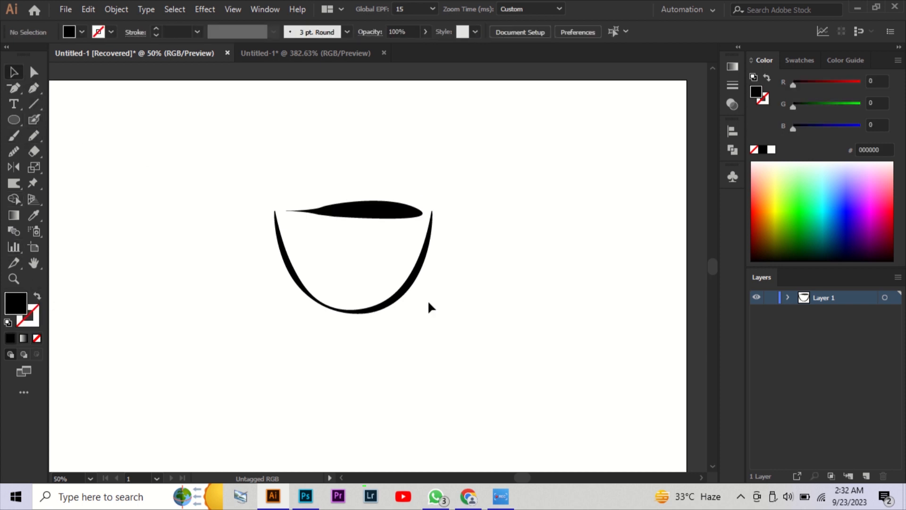
# Smooth the edges of the black rim shape near its pointed left part with the Smooth tool
pyautogui.click(392, 212)
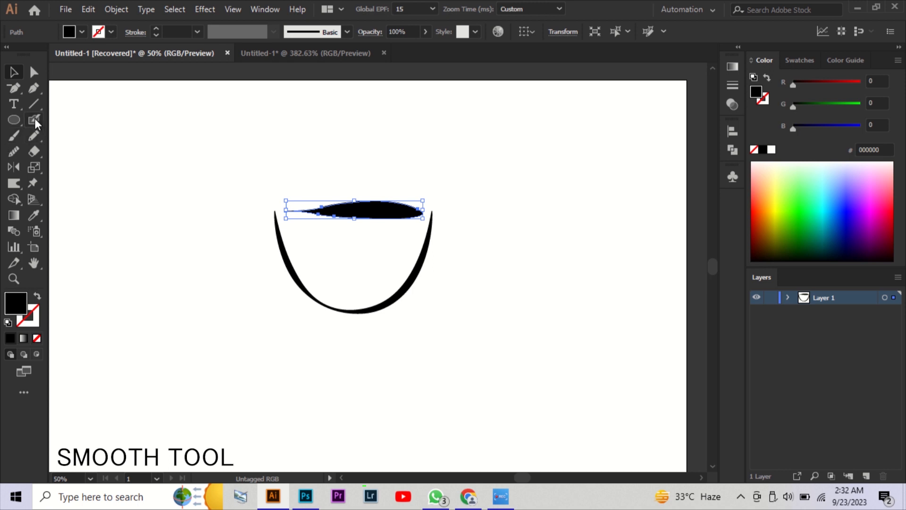
pyautogui.click(14, 151)
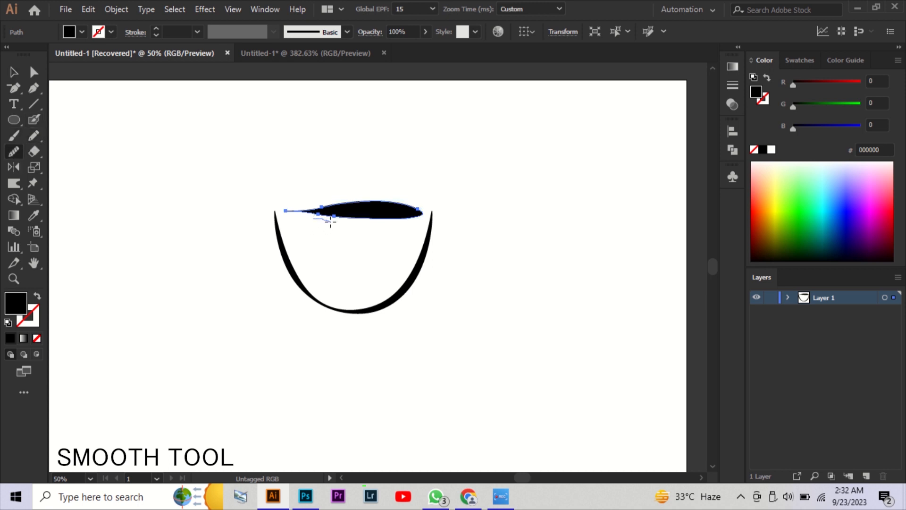
pyautogui.moveTo(303, 202); pyautogui.dragTo(346, 202)
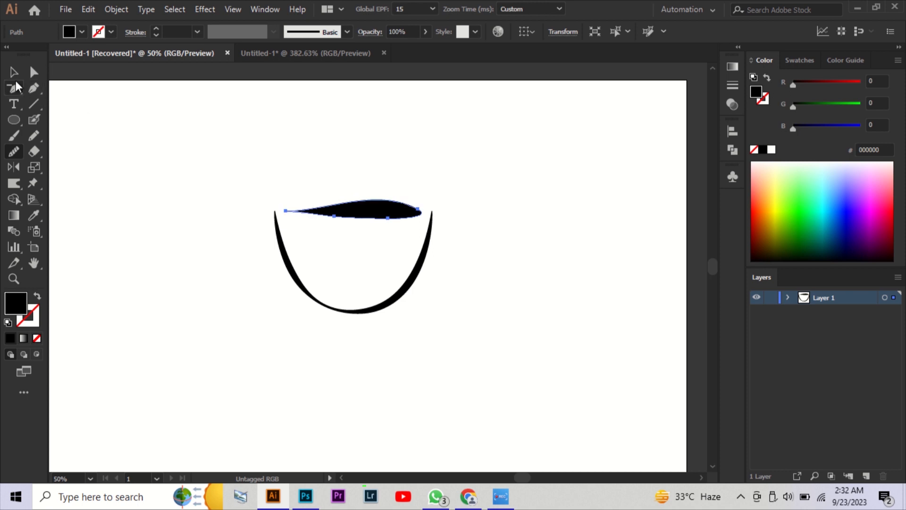
# Flatten the black rim shape slightly and move it down about 6.43 pt between the cup outline's ends
pyautogui.click(14, 72)
pyautogui.click(355, 204)
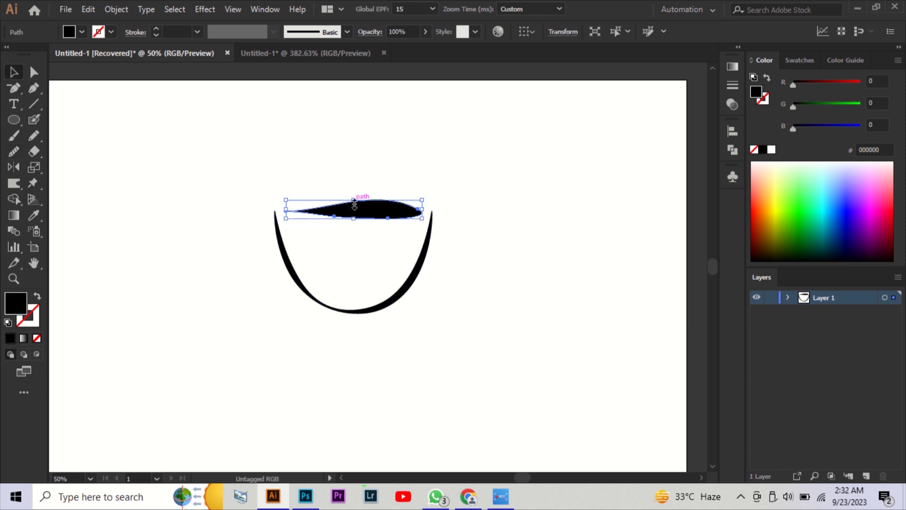
pyautogui.moveTo(354, 204); pyautogui.dragTo(387, 218)
pyautogui.click(389, 160)
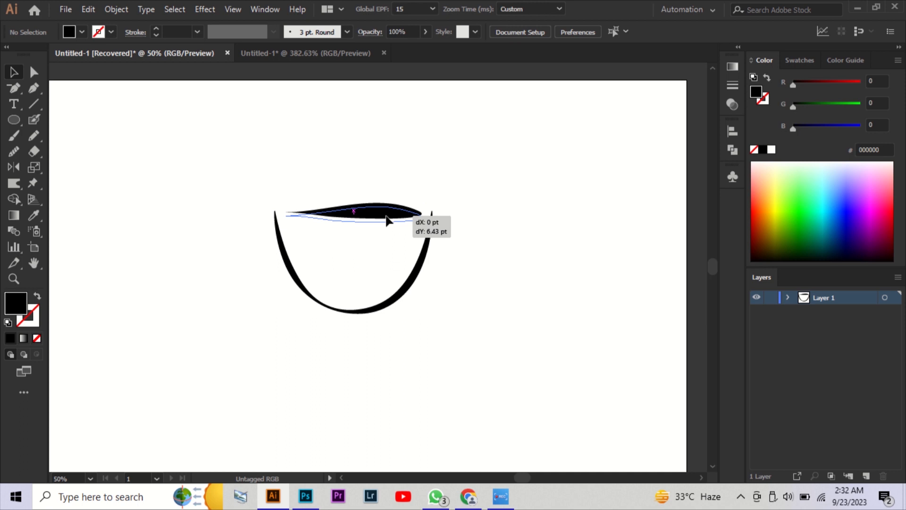
pyautogui.click(405, 184)
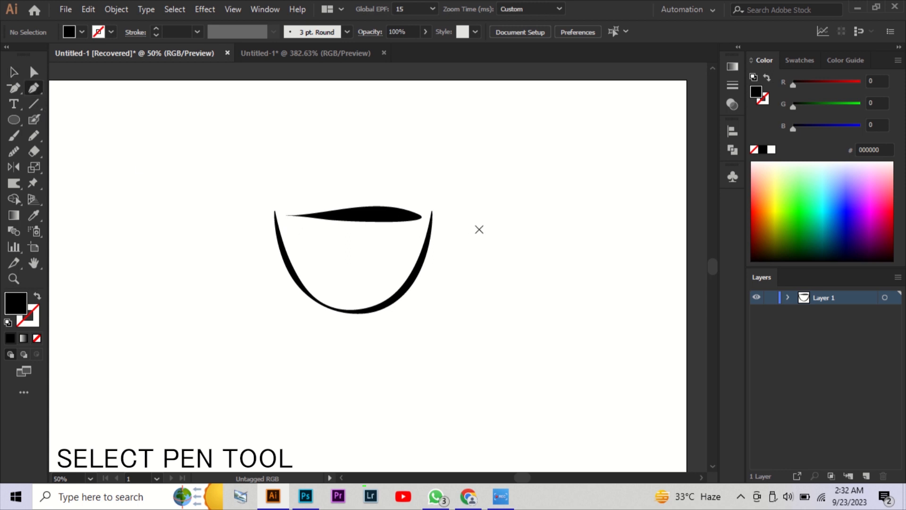
# Draw a curved cup handle on the right side with the Pen tool, ending in a small hook, with a black stroke and no fill
pyautogui.click(436, 221)
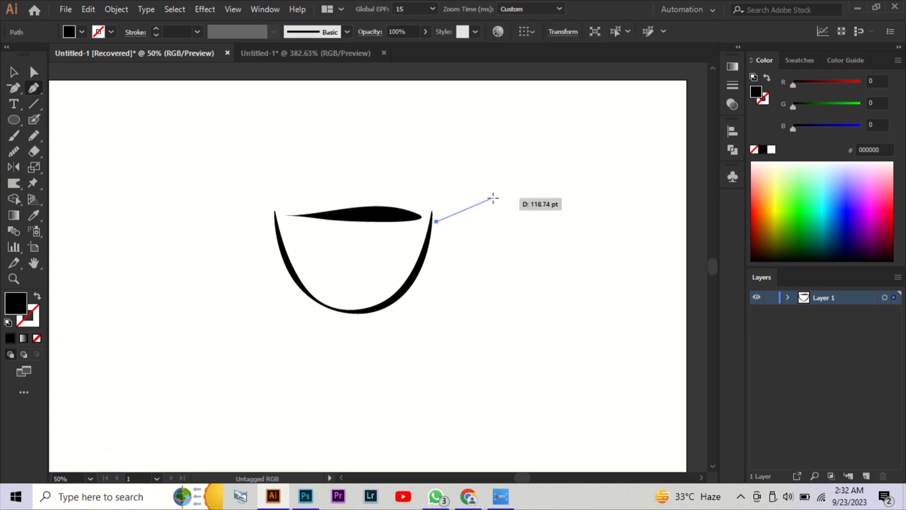
pyautogui.click(472, 222)
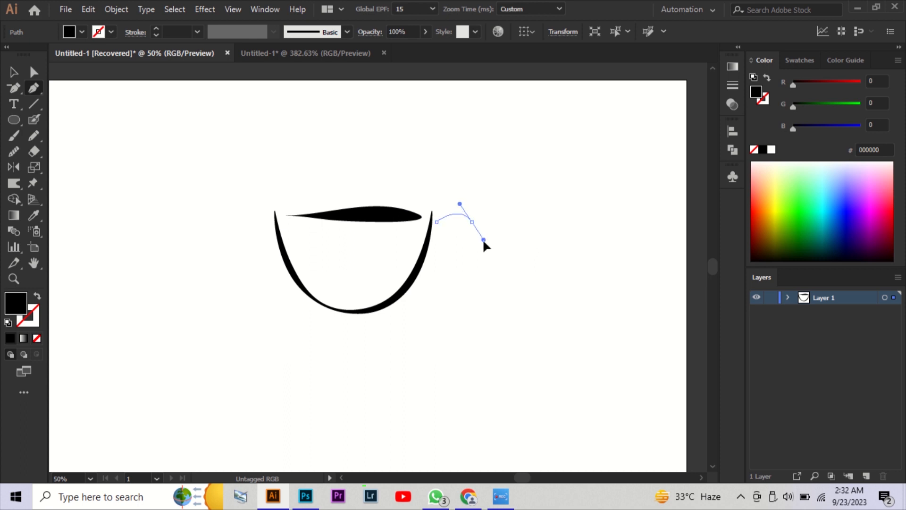
pyautogui.moveTo(483, 241); pyautogui.dragTo(487, 249)
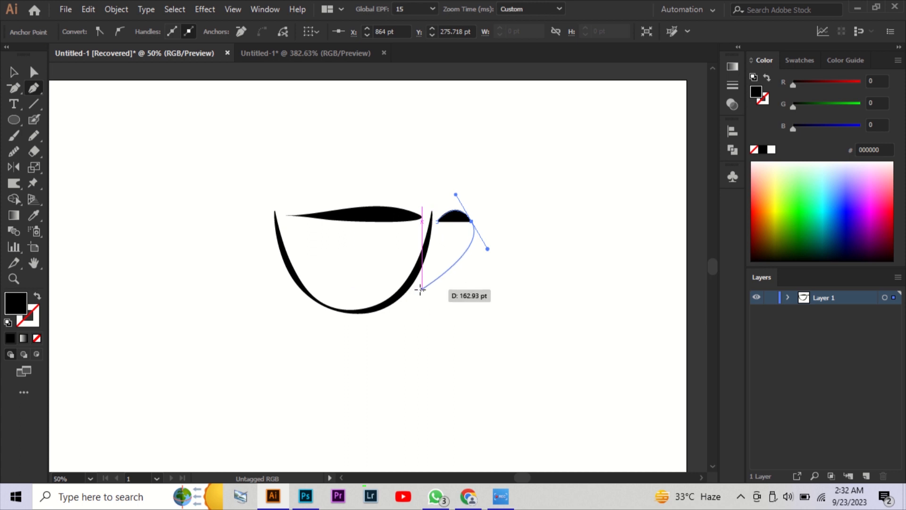
pyautogui.moveTo(421, 288); pyautogui.dragTo(37, 298)
pyautogui.click(37, 297)
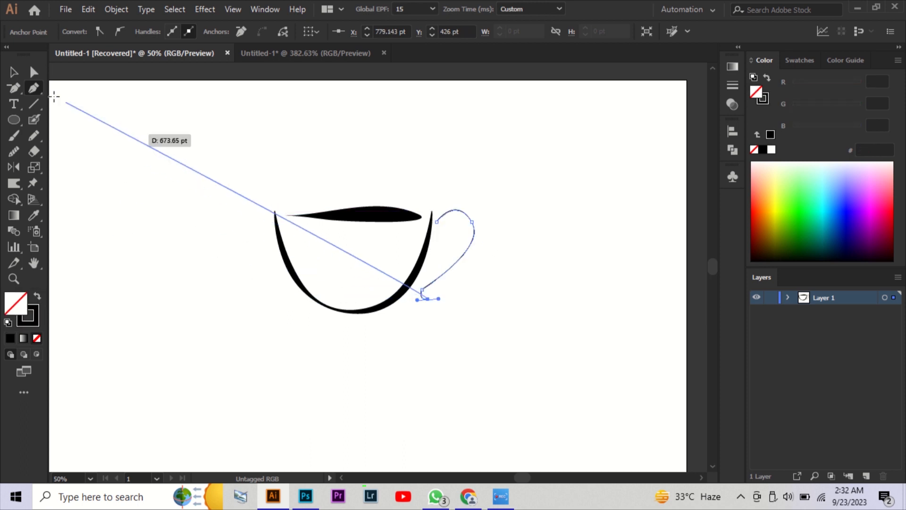
# Give the handle path a 9 pt stroke with the double-bulge variable width profile
pyautogui.click(15, 73)
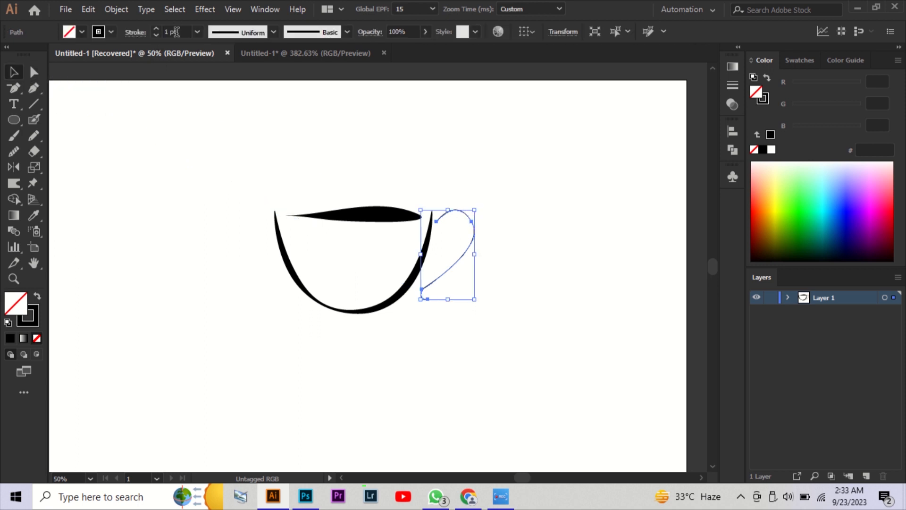
pyautogui.scroll(8, 176, 32)
pyautogui.click(217, 33)
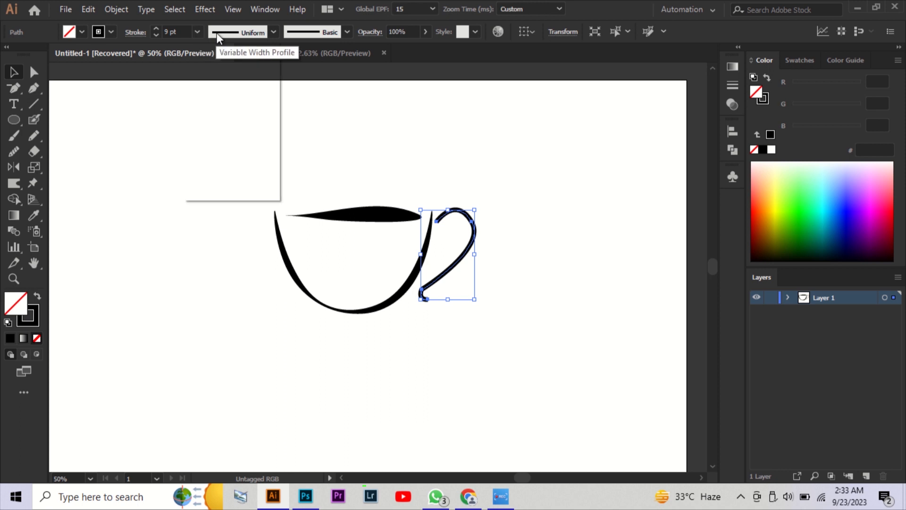
pyautogui.click(250, 80)
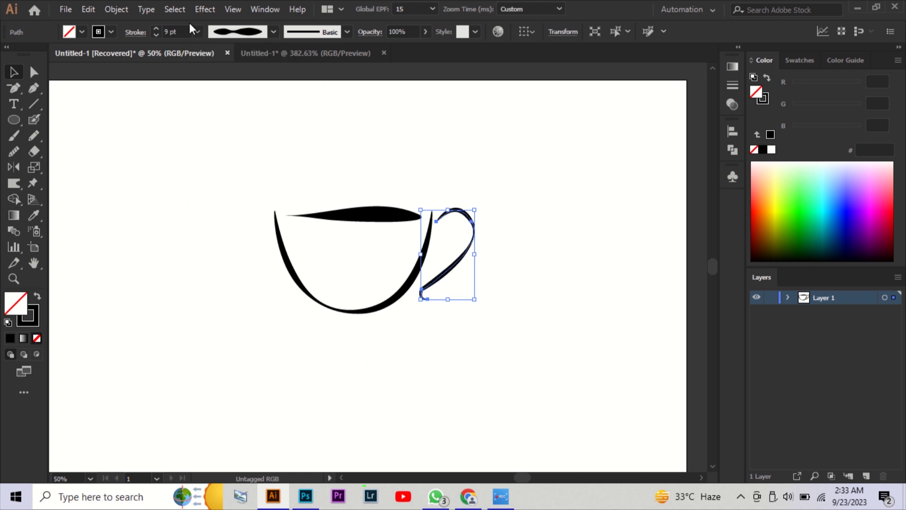
# Increase the cup handle's stroke weight to 11 pt and deselect the path
pyautogui.scroll(2, 181, 29)
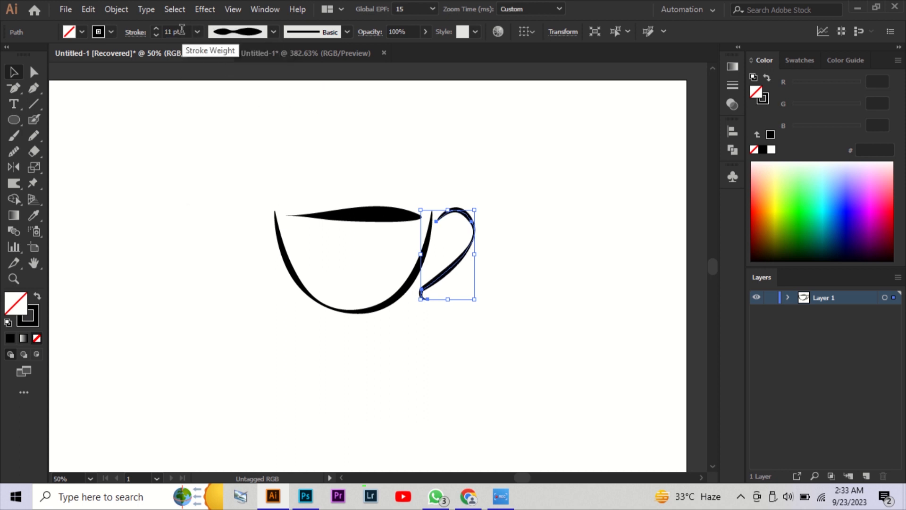
pyautogui.click(401, 130)
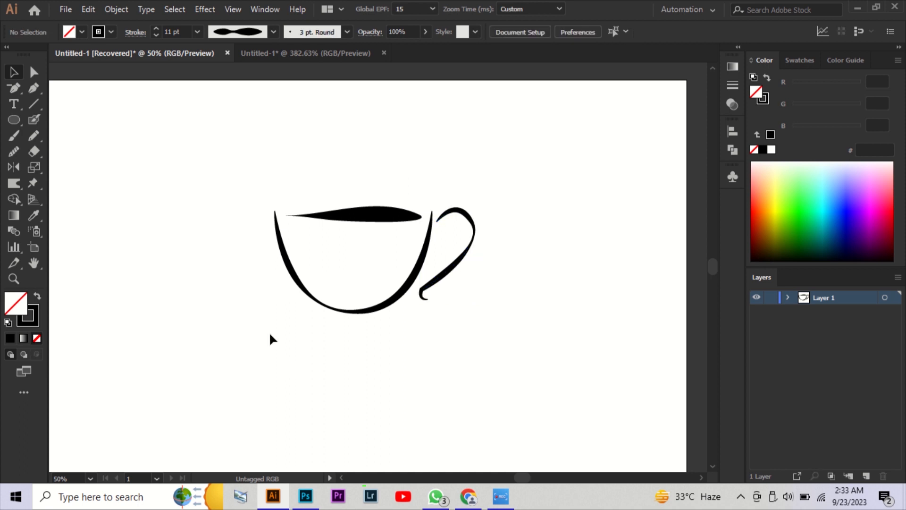
# Draw a small hook-shaped curve with the Pen tool inside the handle, following the handle's inner contour
pyautogui.click(33, 94)
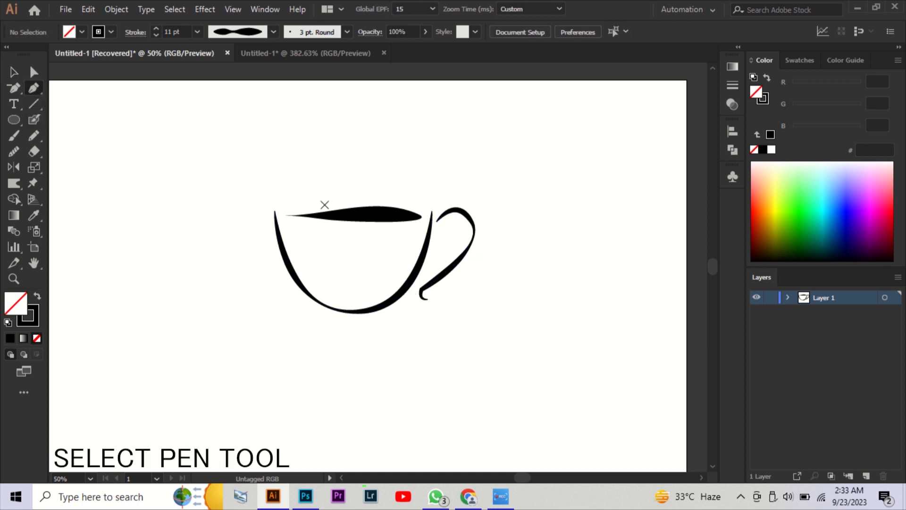
pyautogui.click(439, 231)
pyautogui.click(452, 226)
pyautogui.click(458, 237)
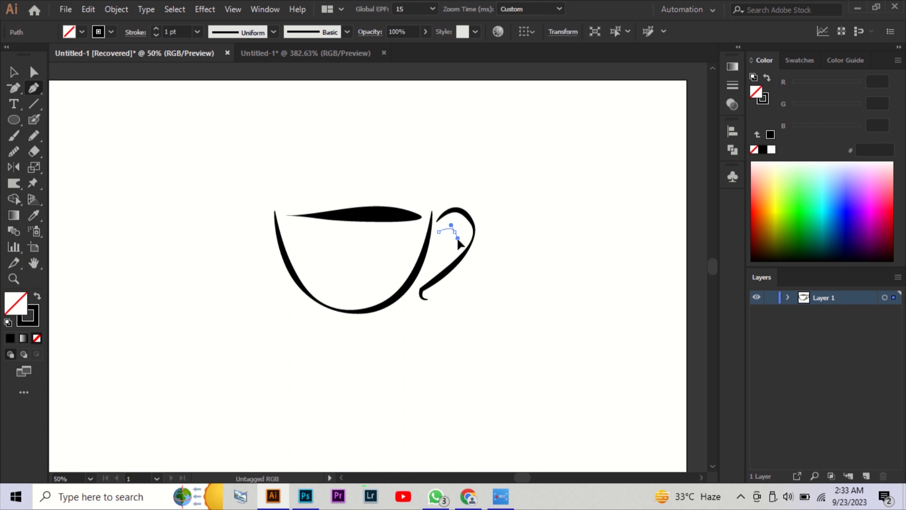
pyautogui.moveTo(458, 239); pyautogui.dragTo(459, 242)
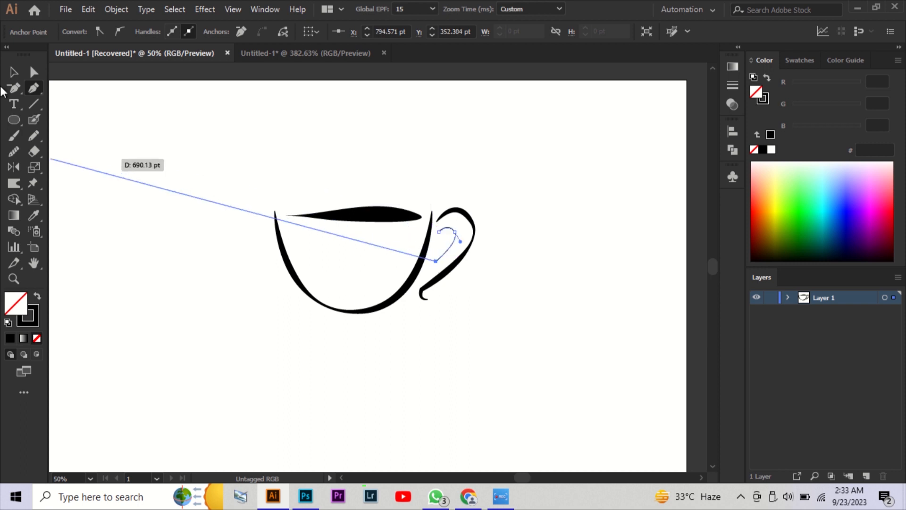
pyautogui.click(14, 72)
# Give the inner handle curve a 6 pt stroke with the double-bulge variable width profile
pyautogui.click(454, 243)
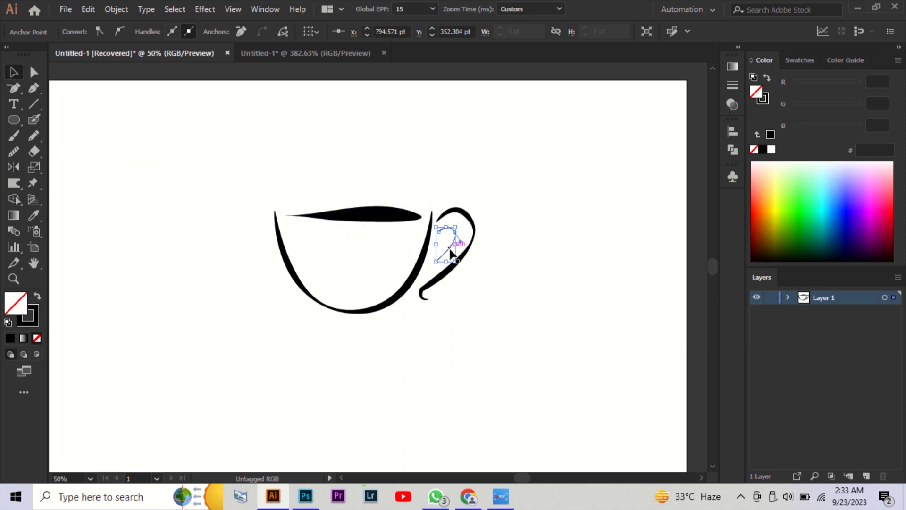
pyautogui.scroll(3, 173, 33)
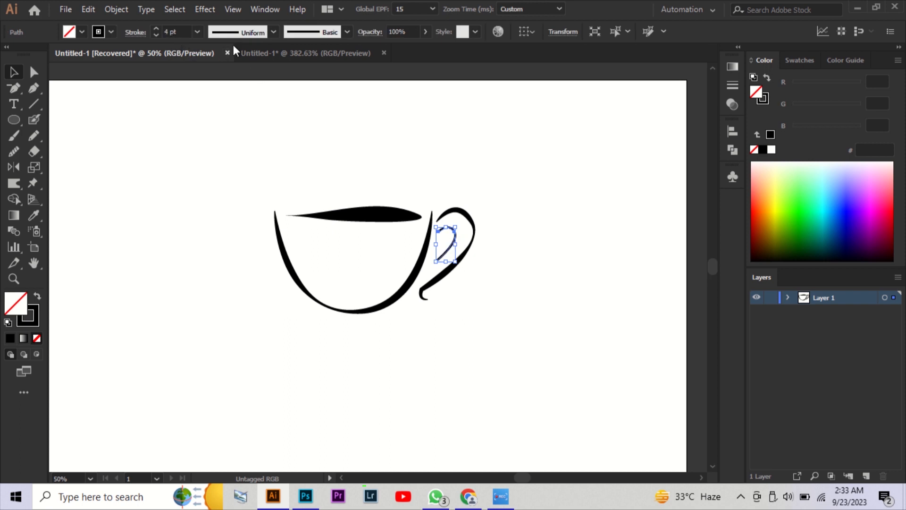
pyautogui.click(245, 34)
pyautogui.click(244, 87)
pyautogui.scroll(2, 186, 30)
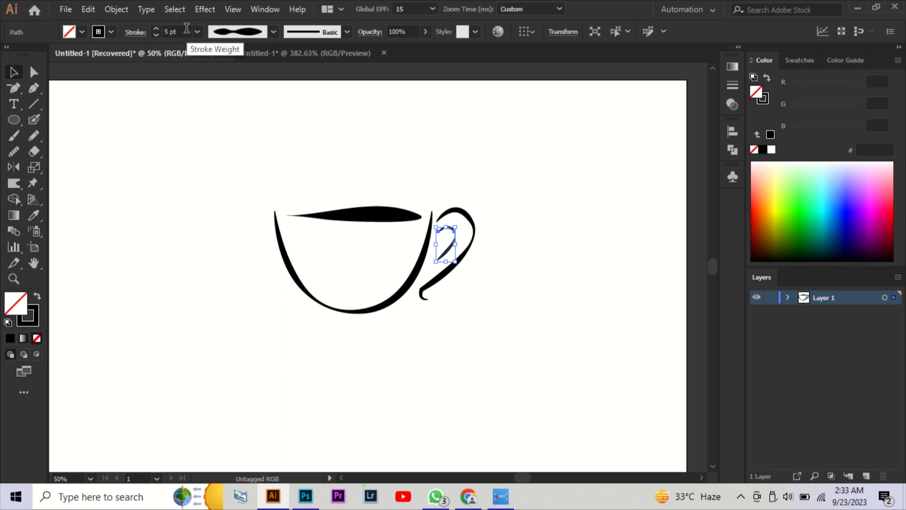
pyautogui.click(478, 170)
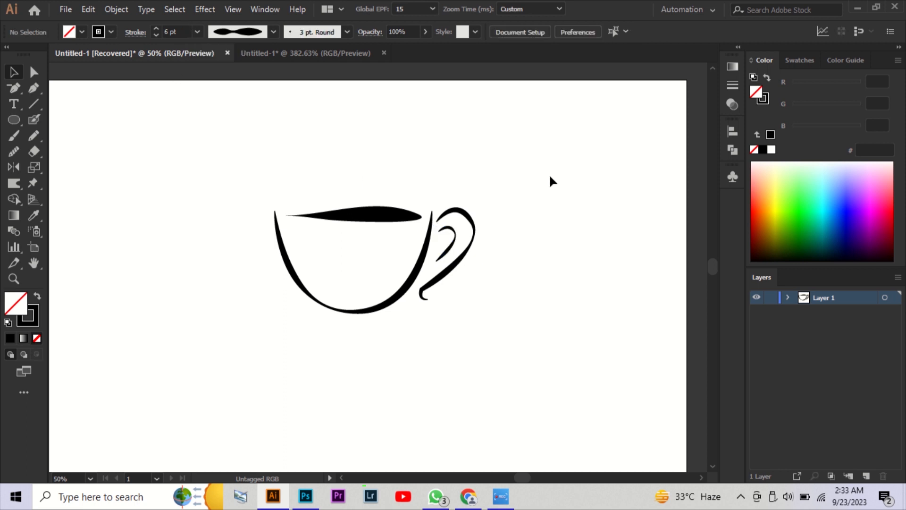
# Draw an open saucer outline under the cup with the Pen tool, with curved sides and a nearly flat base
pyautogui.click(41, 92)
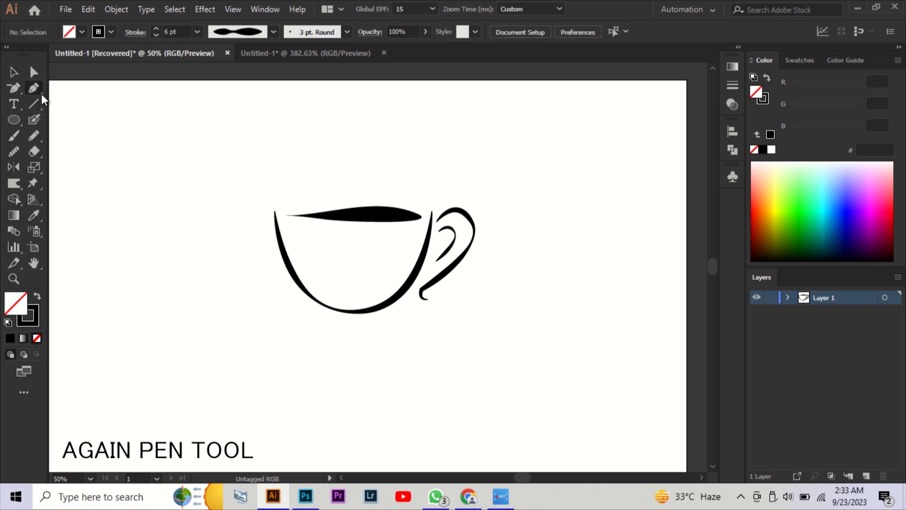
pyautogui.click(306, 303)
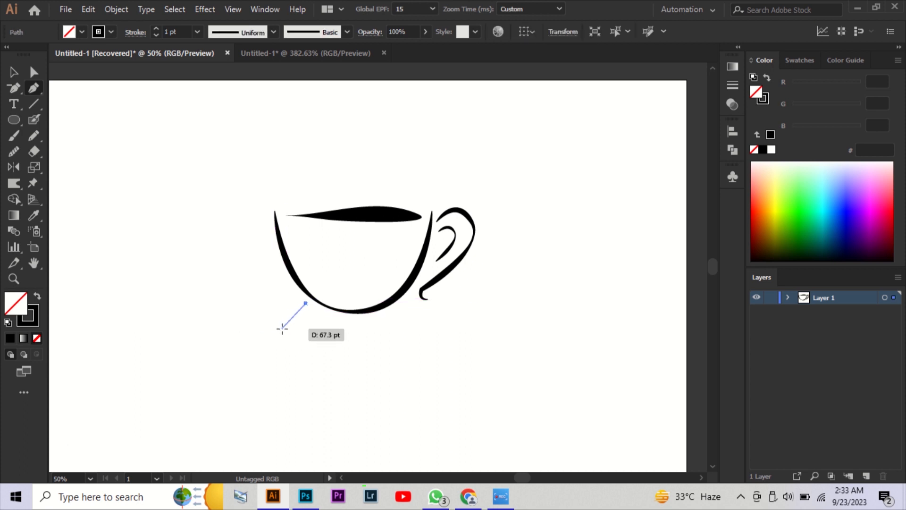
pyautogui.moveTo(281, 324); pyautogui.dragTo(278, 342)
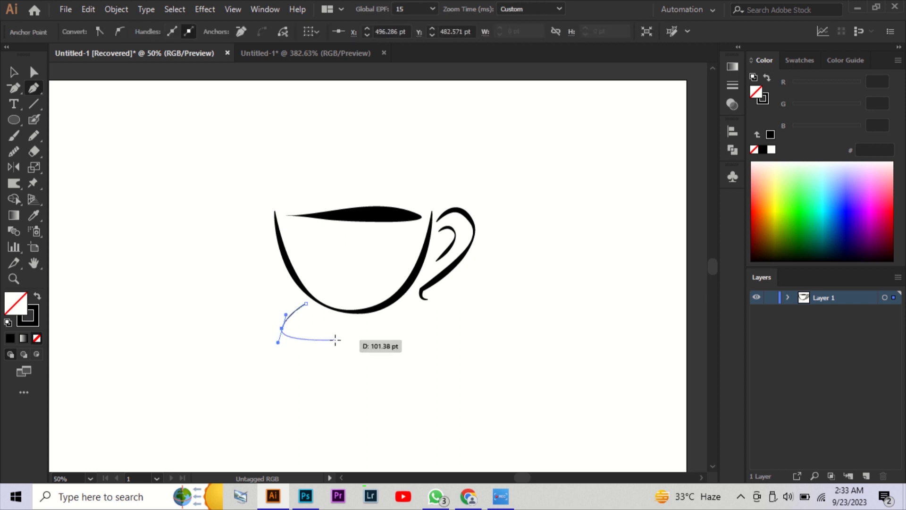
pyautogui.click(415, 335)
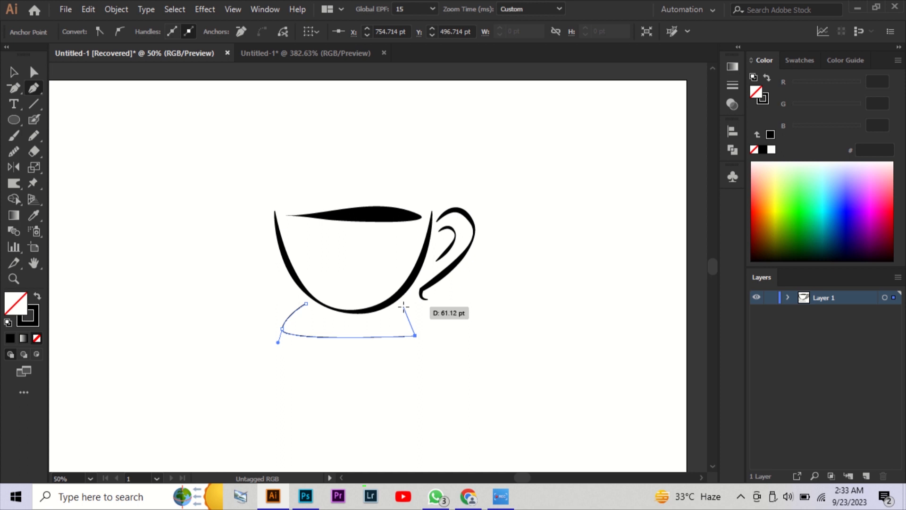
pyautogui.moveTo(404, 306); pyautogui.dragTo(368, 285)
pyautogui.click(14, 73)
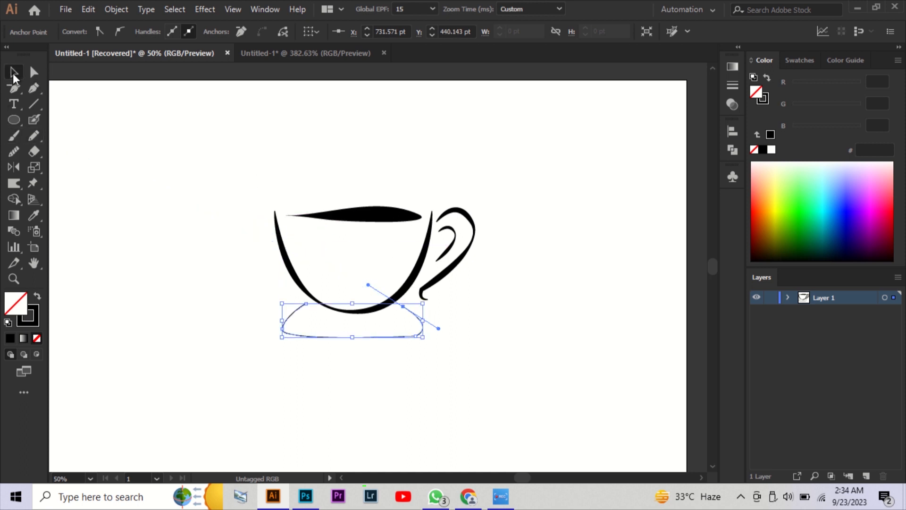
# Round the two lower corners of the saucer outline with the Smooth tool
pyautogui.click(414, 330)
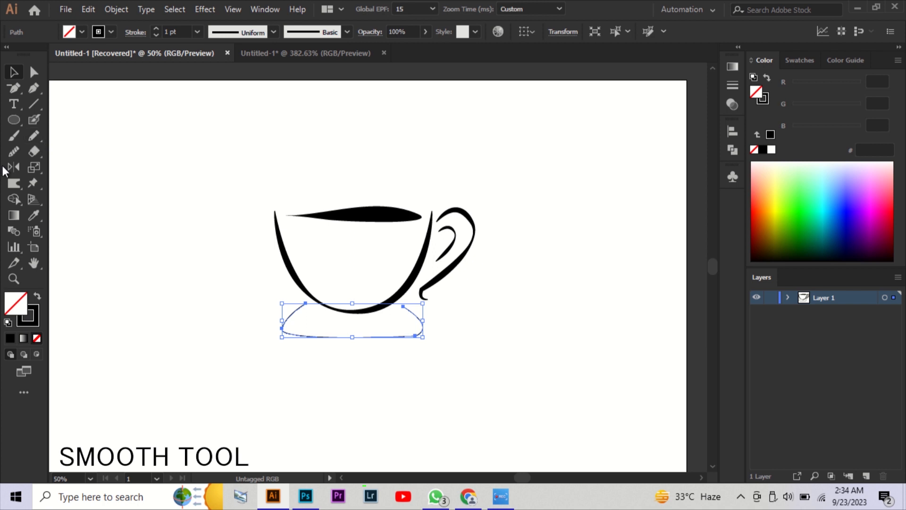
pyautogui.click(13, 152)
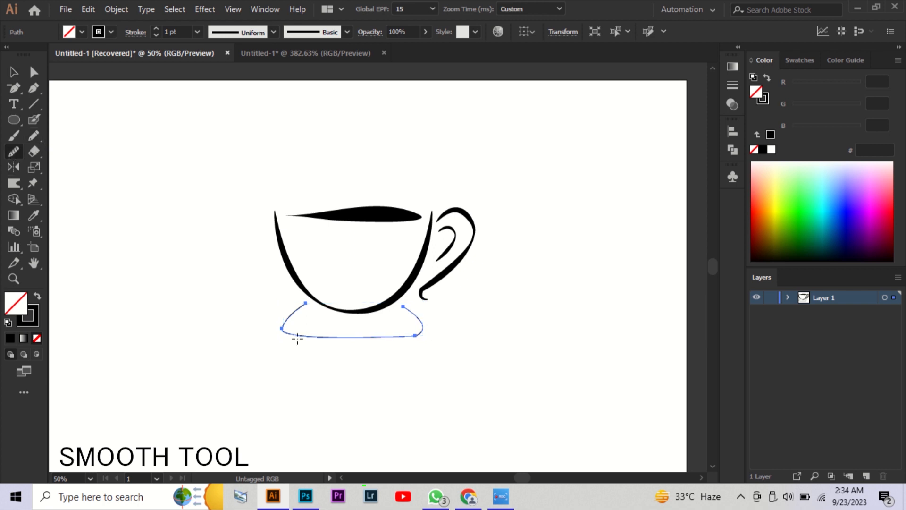
pyautogui.moveTo(281, 320); pyautogui.dragTo(298, 337)
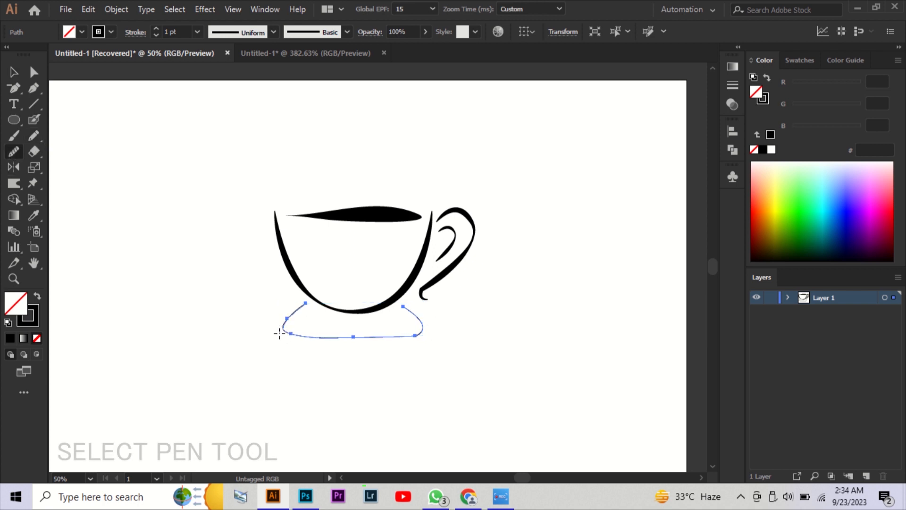
pyautogui.moveTo(421, 335); pyautogui.dragTo(363, 345)
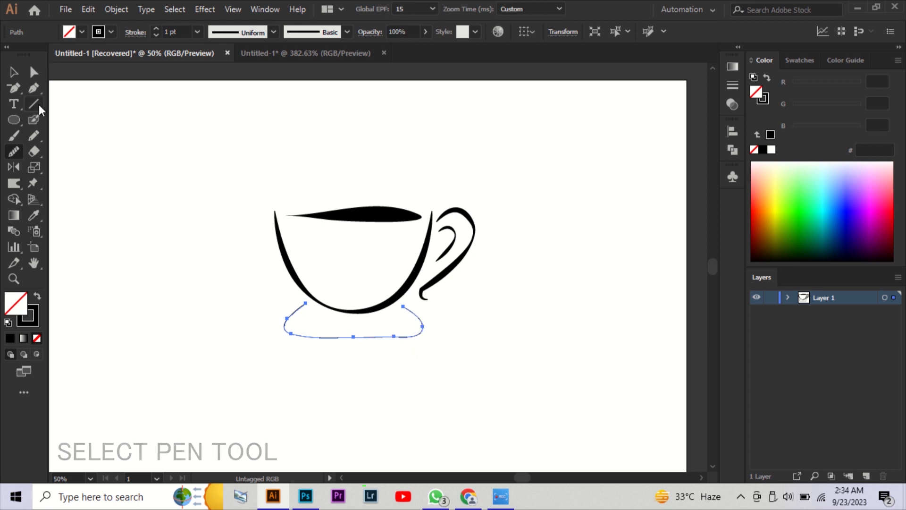
pyautogui.click(13, 70)
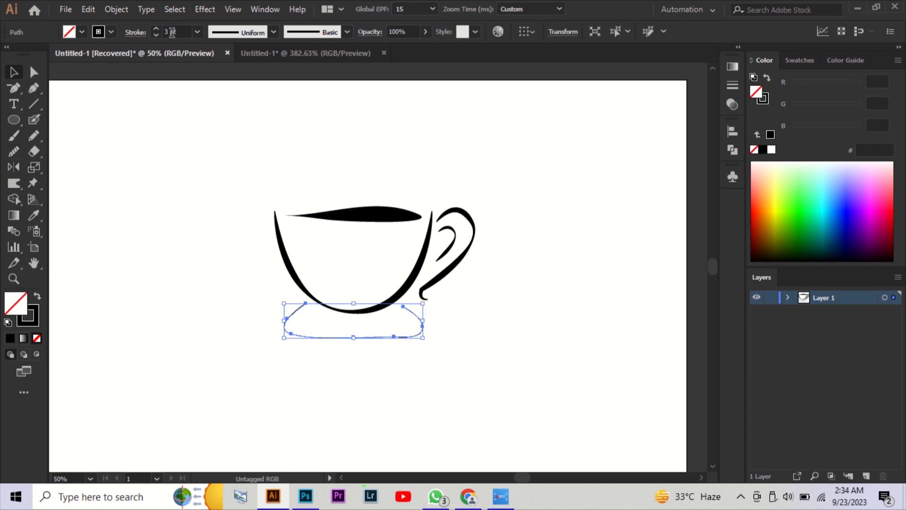
# Give the saucer outline a 10 pt stroke with the double-bulge variable width profile
pyautogui.scroll(7, 172, 32)
pyautogui.click(259, 32)
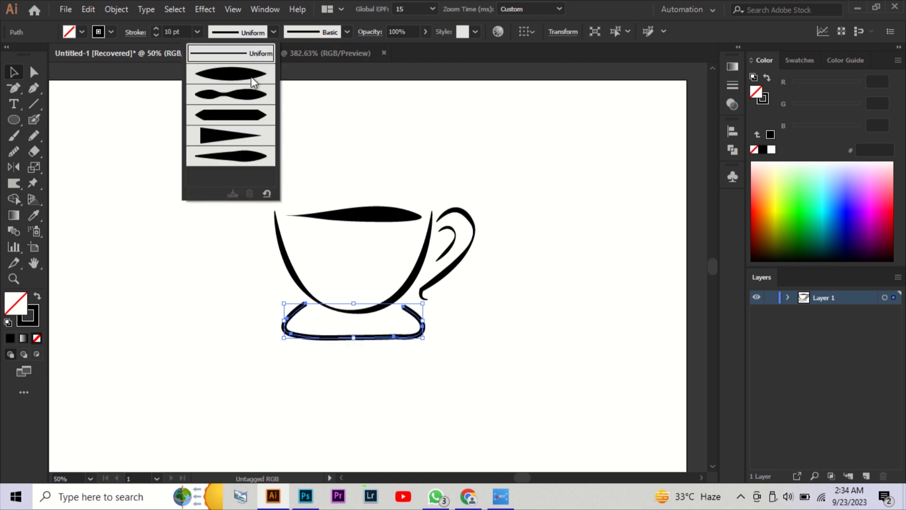
pyautogui.click(245, 95)
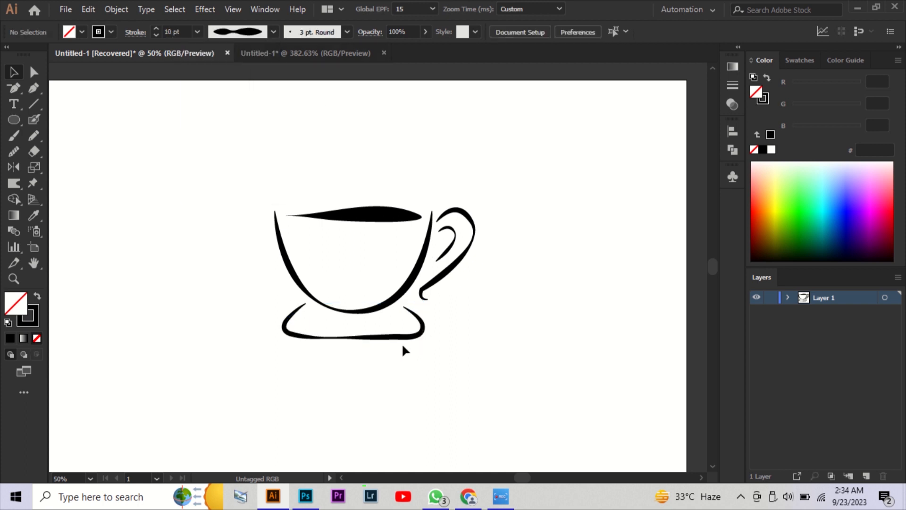
# Nudge the saucer outline slightly up beneath the cup and reduce its stroke weight a little
pyautogui.moveTo(406, 342); pyautogui.dragTo(411, 337)
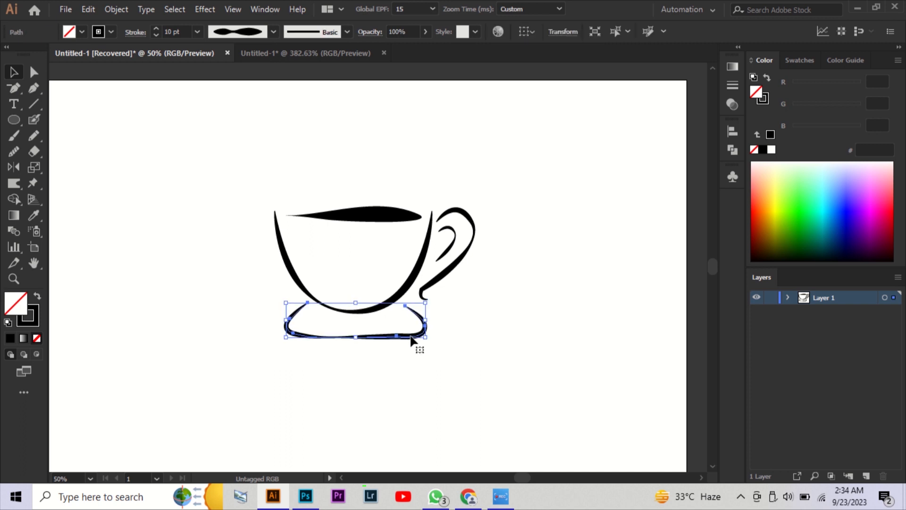
pyautogui.press('Left')
pyautogui.press('Up')
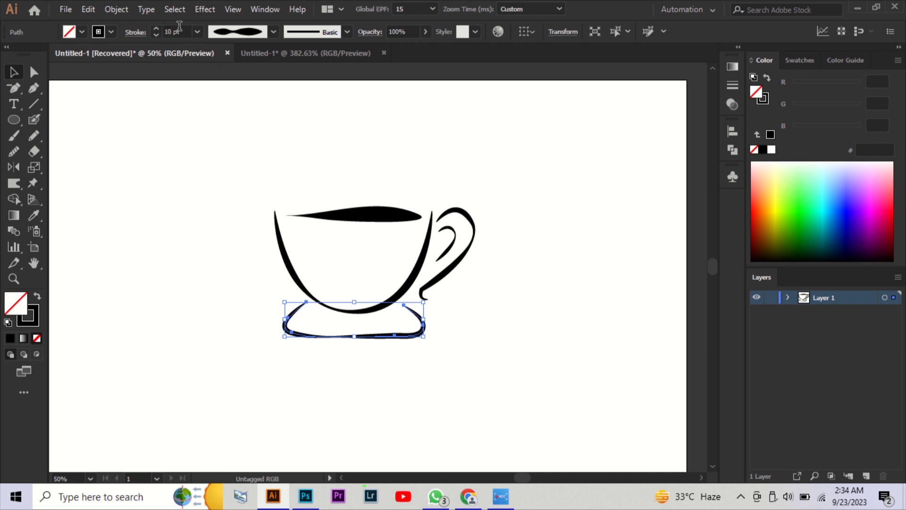
pyautogui.scroll(-1, 179, 25)
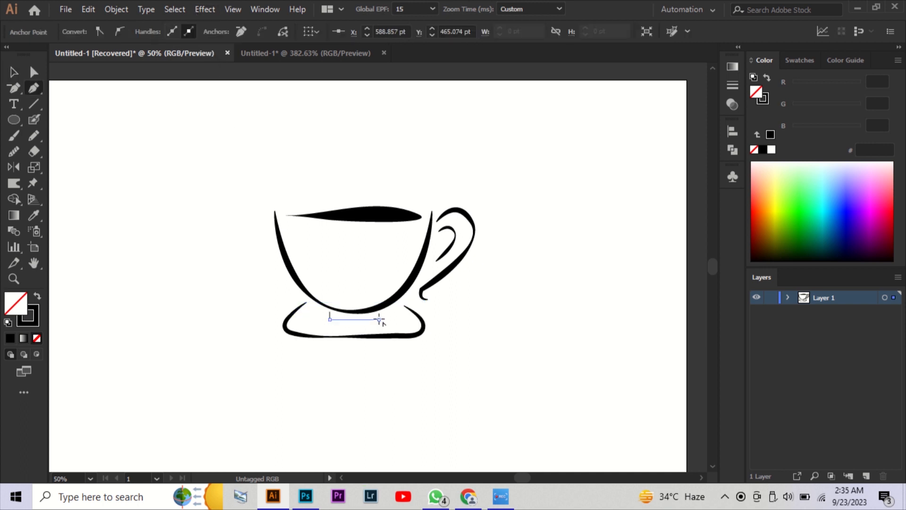
# Draw an open three-sided cup foot about 95 pt wide and 15 pt high under the bowl with the Pen tool
pyautogui.click(379, 319)
pyautogui.click(379, 312)
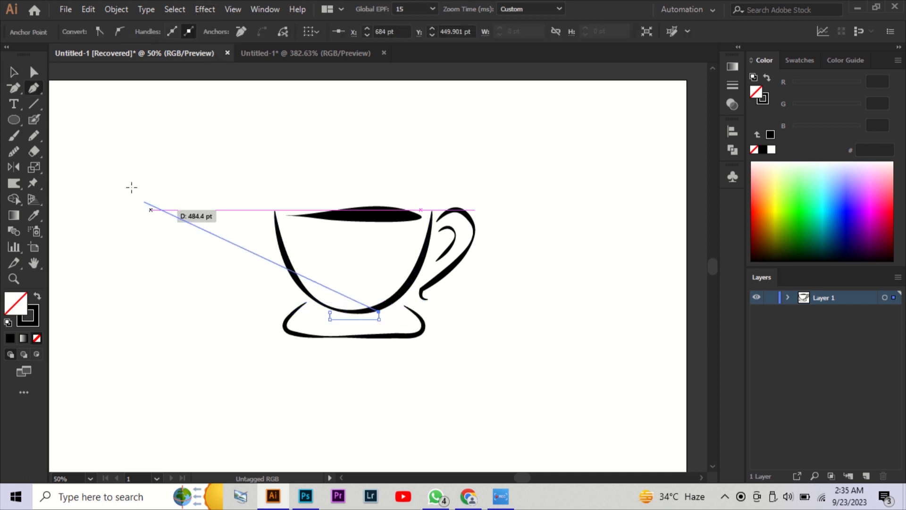
pyautogui.press('v')
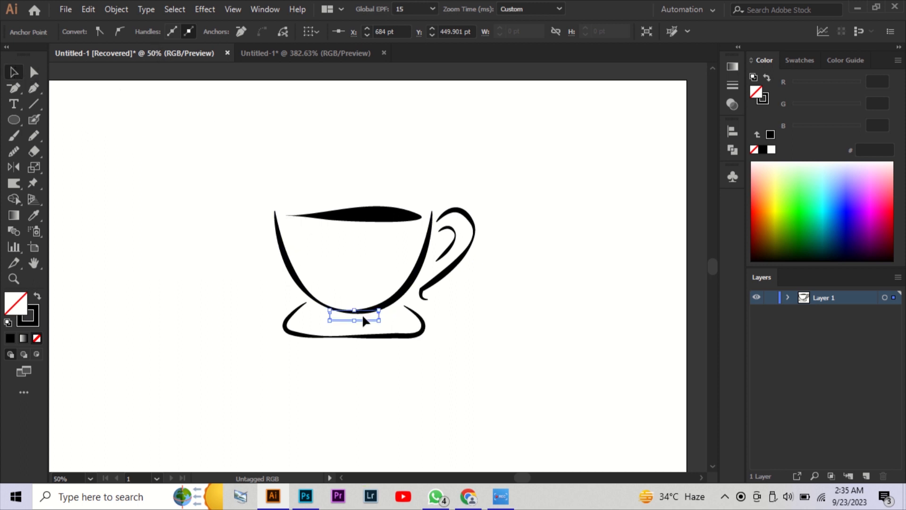
# Give the cup foot path a 4 pt stroke with the double-bulge variable width profile
pyautogui.click(362, 318)
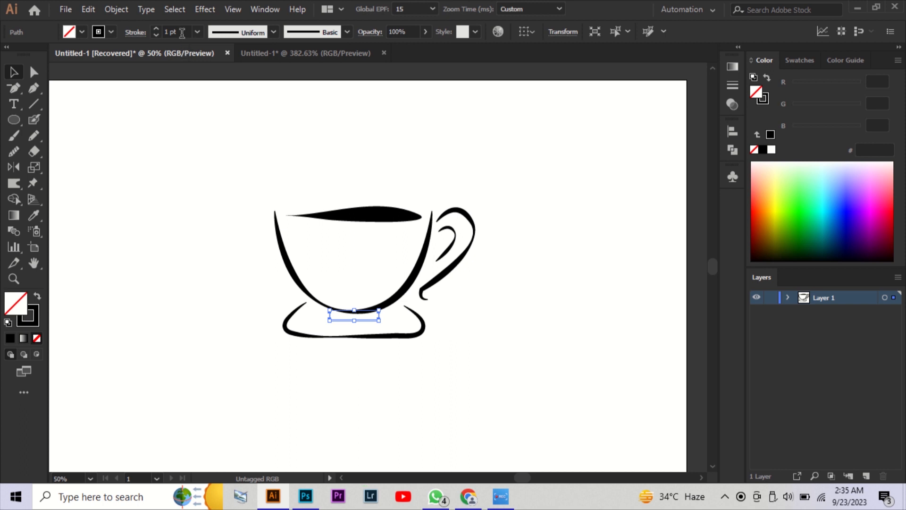
pyautogui.click(244, 35)
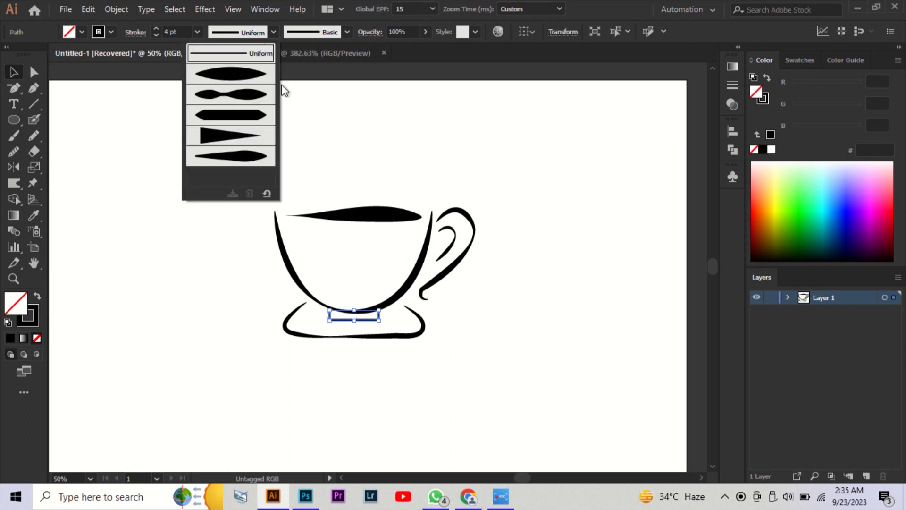
pyautogui.click(251, 95)
pyautogui.click(628, 207)
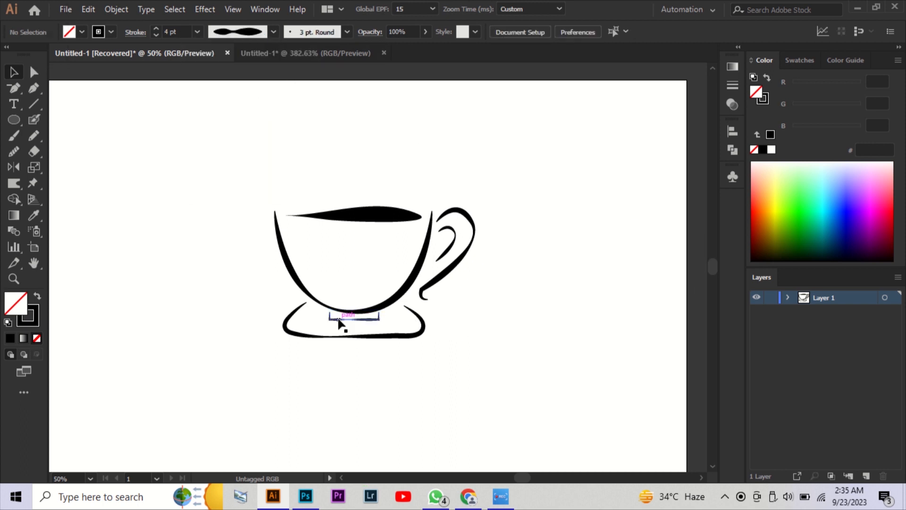
# Round the lower corners of the cup foot path with the Smooth tool and deselect it
pyautogui.click(15, 151)
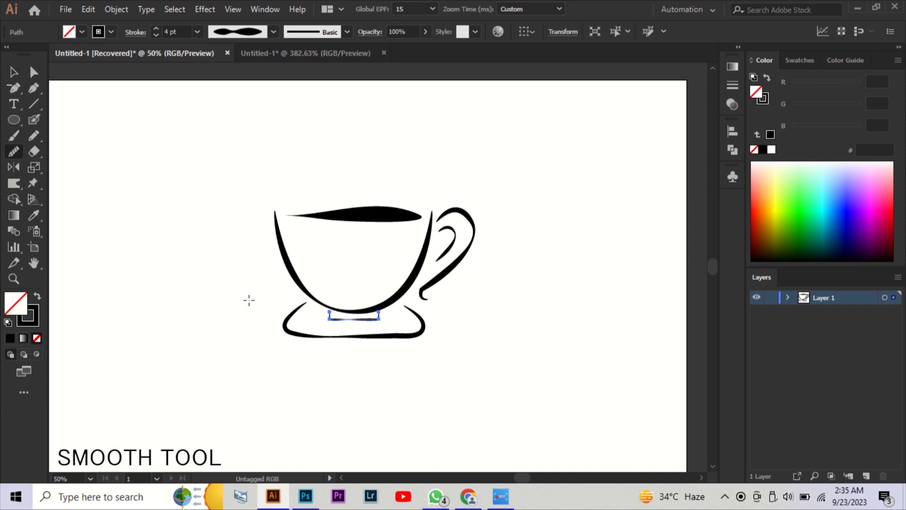
pyautogui.moveTo(328, 321)
pyautogui.mouseDown()
pyautogui.moveTo(370, 333)
pyautogui.moveTo(384, 317)
pyautogui.mouseUp()
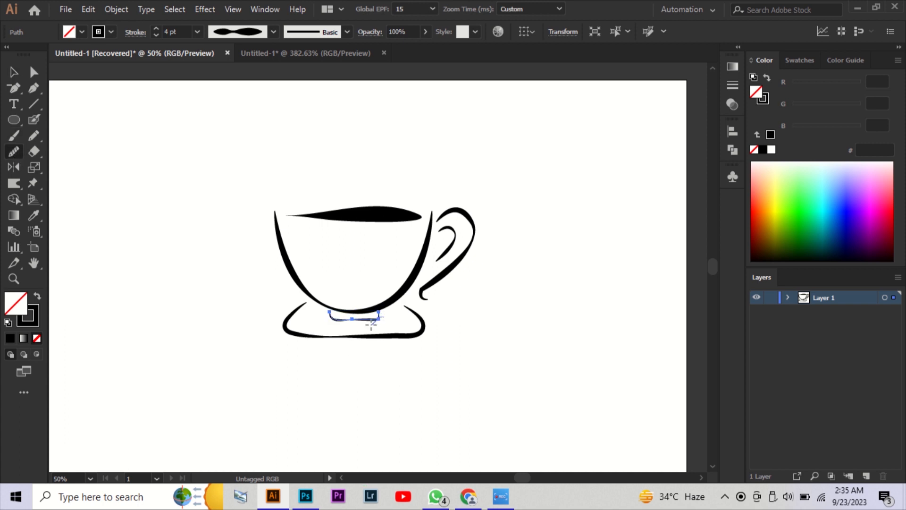
pyautogui.click(18, 76)
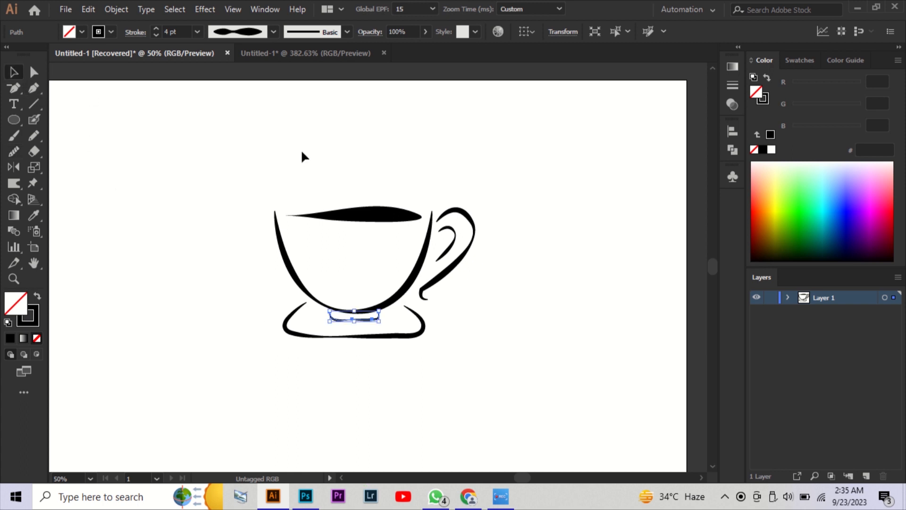
pyautogui.click(301, 149)
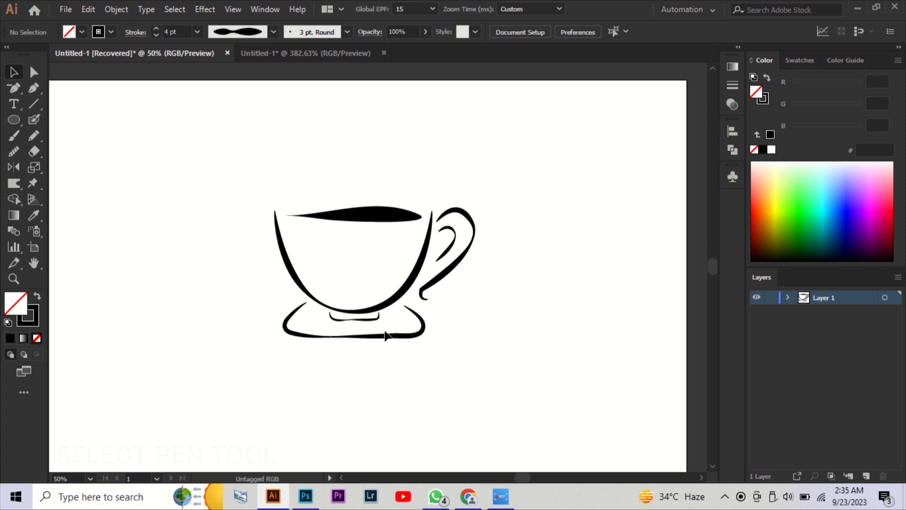
# Draw a wavy S-shaped steam path with the Pen tool, running down to just above the coffee surface
pyautogui.press('p')
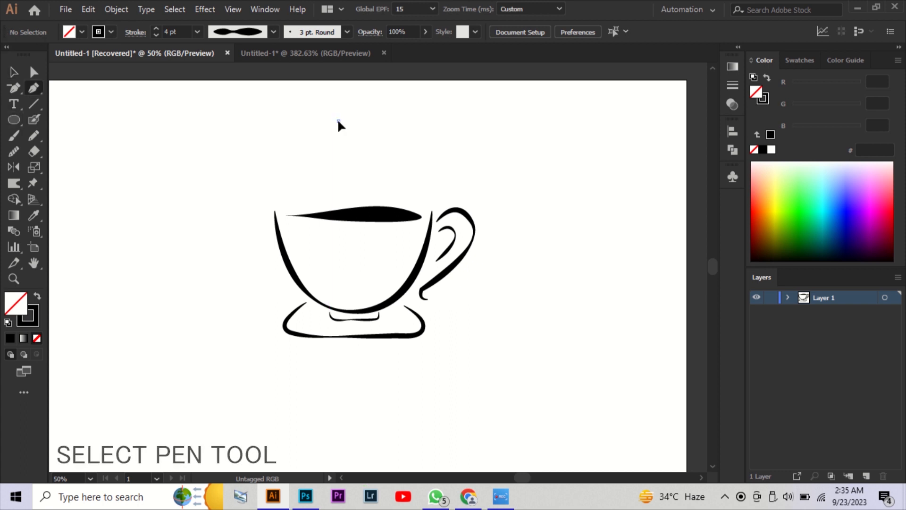
pyautogui.click(338, 121)
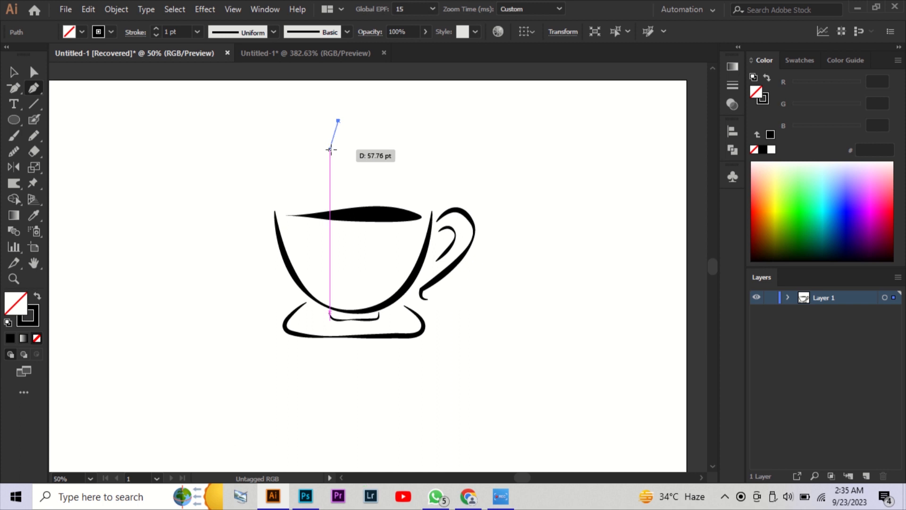
pyautogui.moveTo(328, 149); pyautogui.dragTo(333, 160)
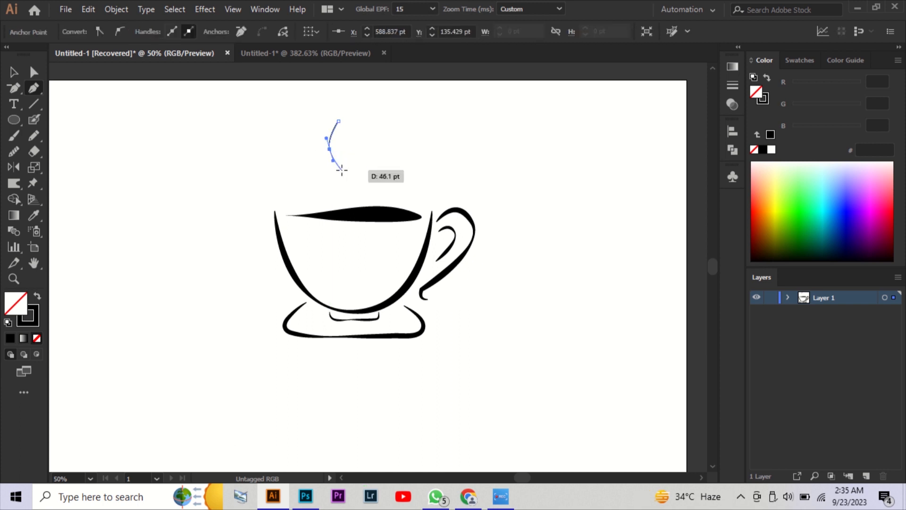
pyautogui.click(342, 170)
pyautogui.moveTo(342, 197); pyautogui.dragTo(332, 210)
pyautogui.click(13, 73)
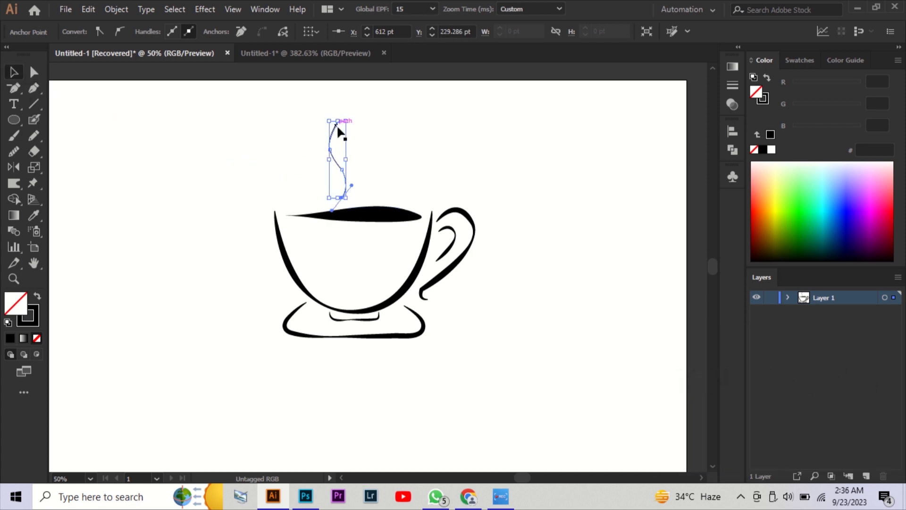
# Give the steam path an 11 pt stroke with the lens-shaped width profile and shift it slightly left and down
pyautogui.click(337, 127)
pyautogui.scroll(7, 173, 32)
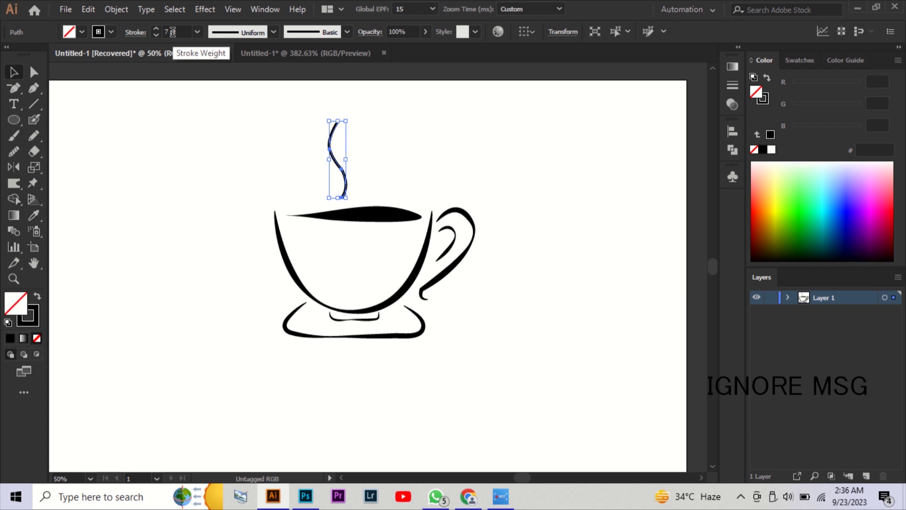
pyautogui.click(256, 33)
pyautogui.click(250, 85)
pyautogui.scroll(3, 183, 32)
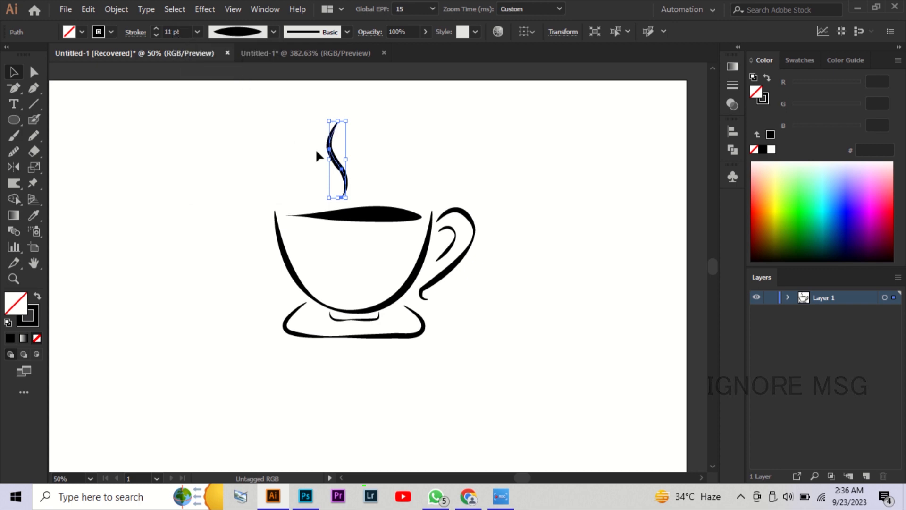
pyautogui.moveTo(336, 166); pyautogui.dragTo(327, 167)
pyautogui.click(414, 138)
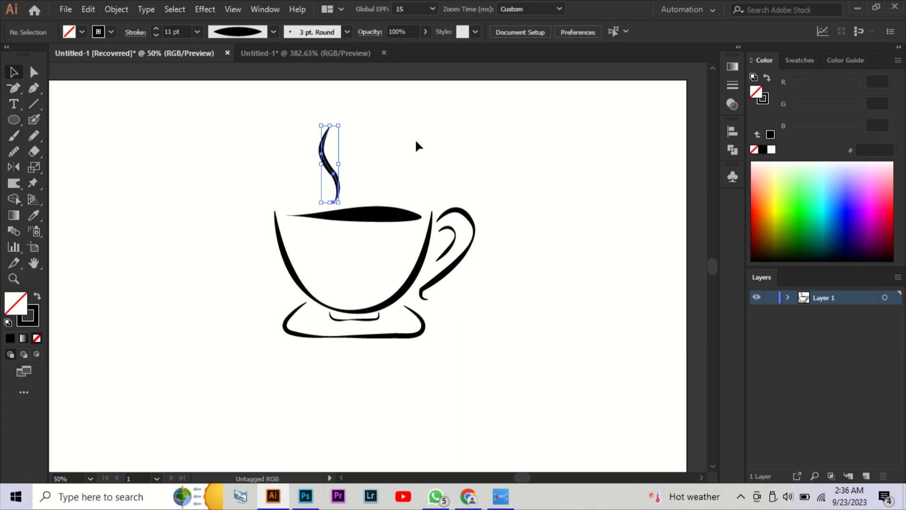
# Smooth the lower bend of the steam path with the Smooth tool and set its stroke weight to 14 pt
pyautogui.click(334, 176)
pyautogui.click(14, 151)
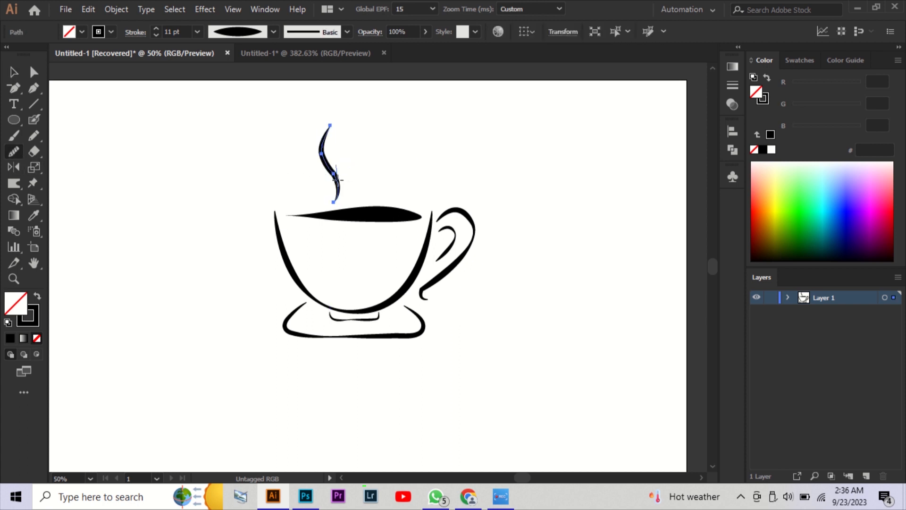
pyautogui.moveTo(336, 179)
pyautogui.mouseDown()
pyautogui.moveTo(327, 170)
pyautogui.moveTo(327, 188)
pyautogui.mouseUp()
pyautogui.scroll(3, 184, 32)
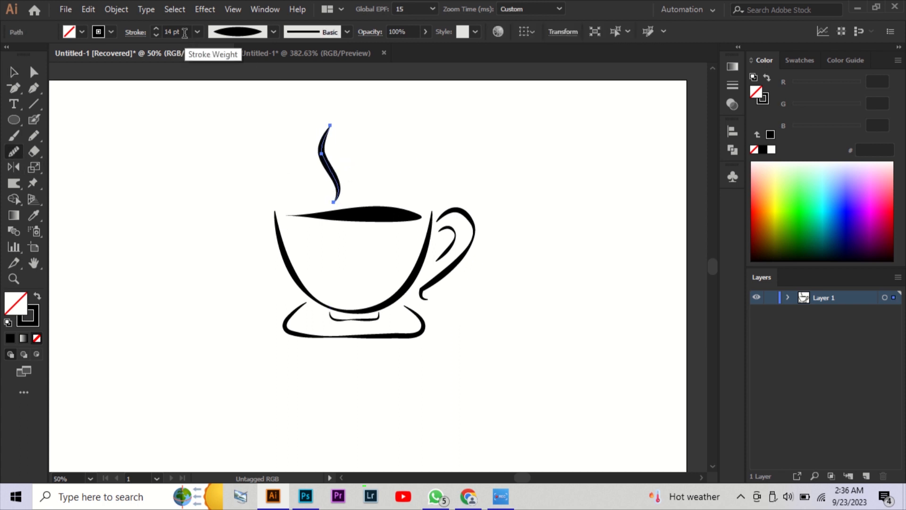
pyautogui.click(8, 77)
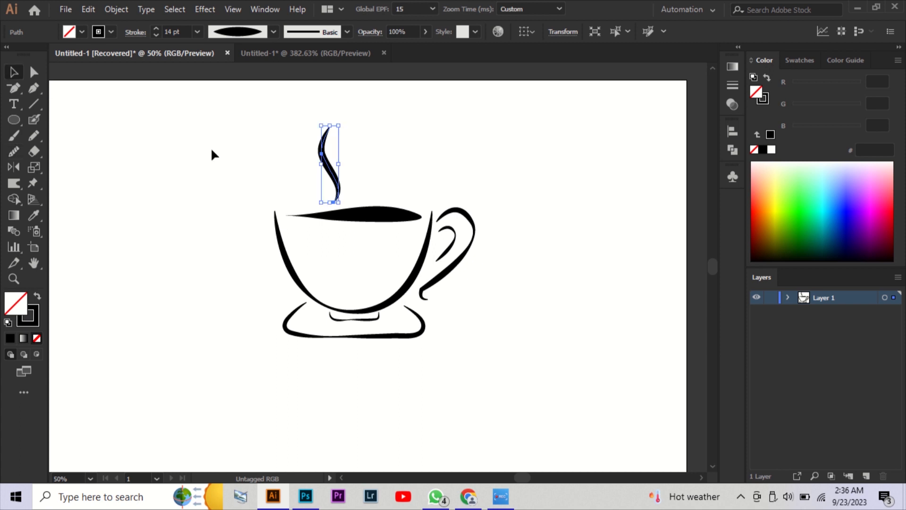
pyautogui.click(353, 169)
# Duplicate the steam path, scale the copy down to a little over half size, and place it left of the original
pyautogui.press('alt')
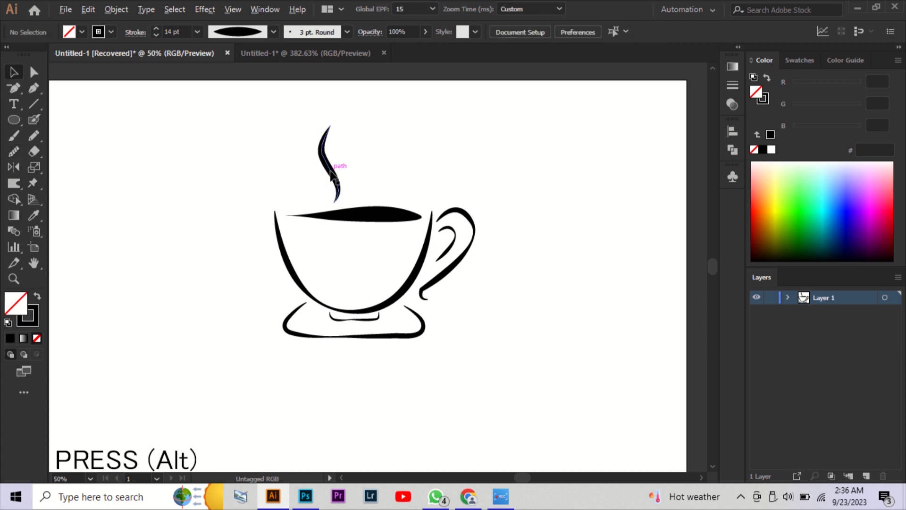
pyautogui.moveTo(319, 181)
pyautogui.mouseDown()
pyautogui.moveTo(308, 168)
pyautogui.moveTo(306, 181)
pyautogui.mouseUp()
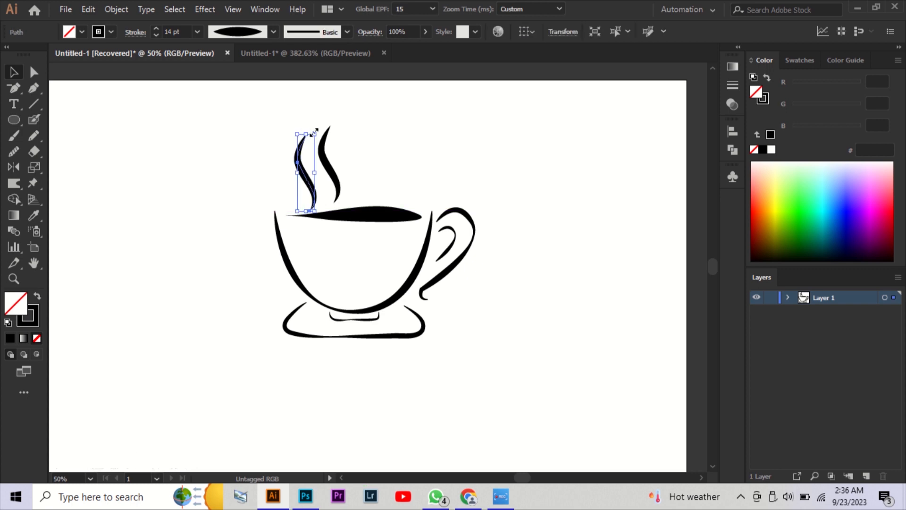
pyautogui.moveTo(316, 134); pyautogui.dragTo(310, 164)
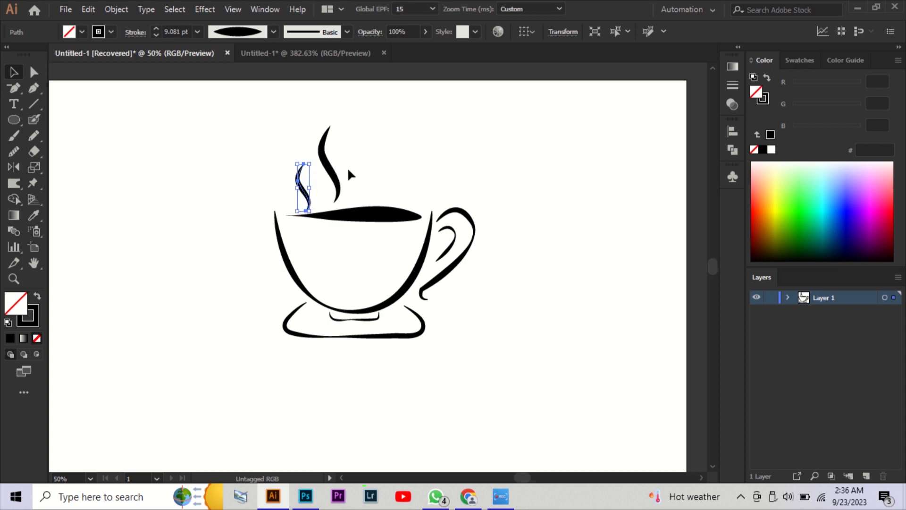
pyautogui.click(306, 203)
pyautogui.moveTo(307, 196); pyautogui.dragTo(313, 192)
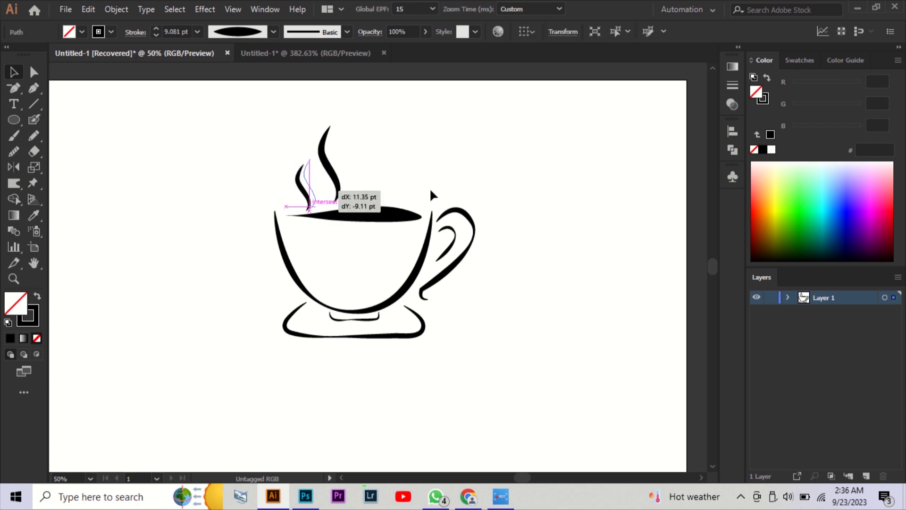
pyautogui.moveTo(431, 192); pyautogui.dragTo(433, 185)
pyautogui.click(433, 185)
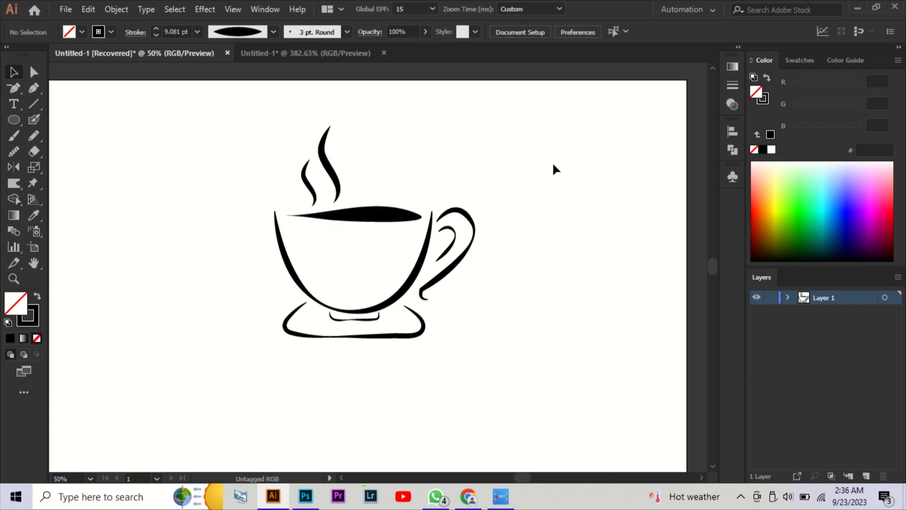
# Group all cup, saucer and steam paths and move the group up on the artboard
pyautogui.moveTo(548, 123); pyautogui.dragTo(275, 367)
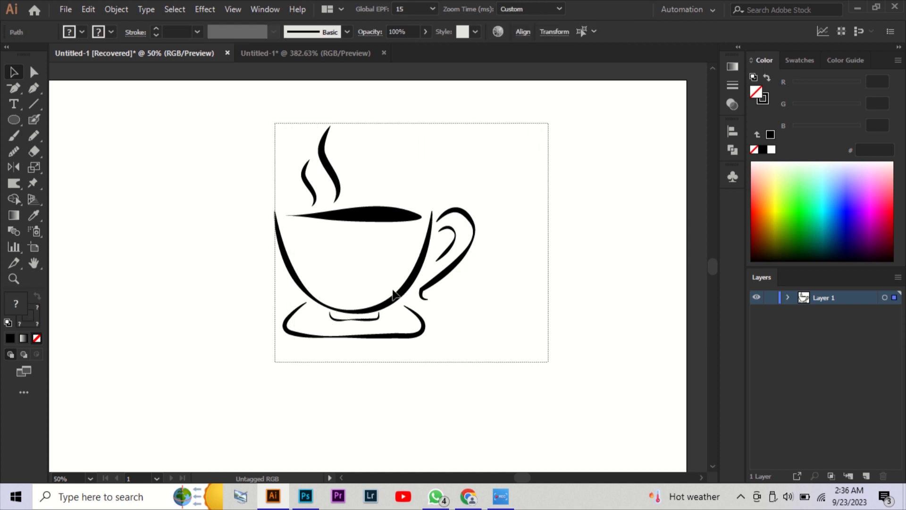
pyautogui.rightClick(394, 291)
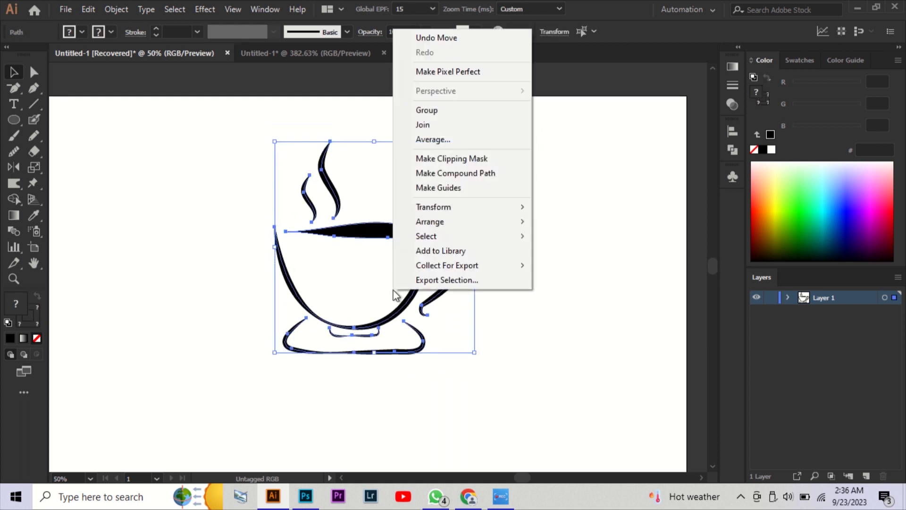
pyautogui.click(439, 113)
pyautogui.moveTo(443, 287); pyautogui.dragTo(453, 262)
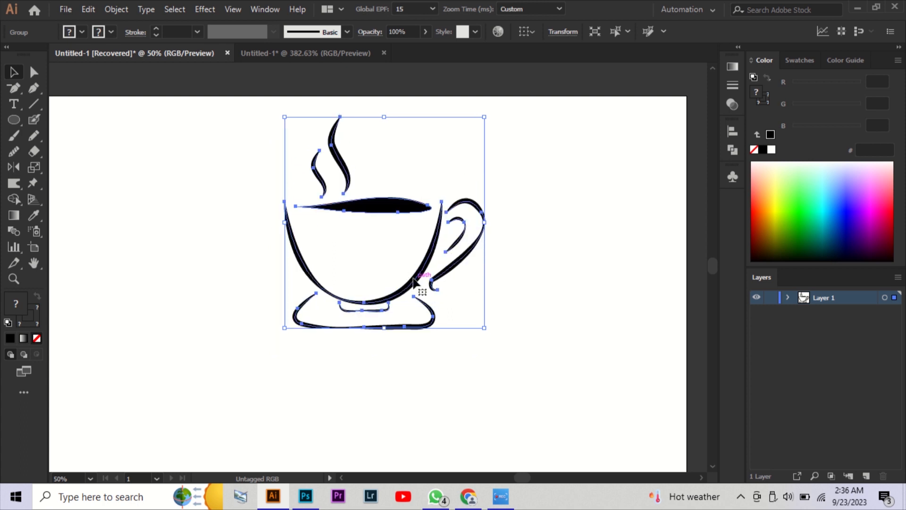
pyautogui.moveTo(416, 290); pyautogui.dragTo(402, 290)
pyautogui.scroll(-2, 545, 264)
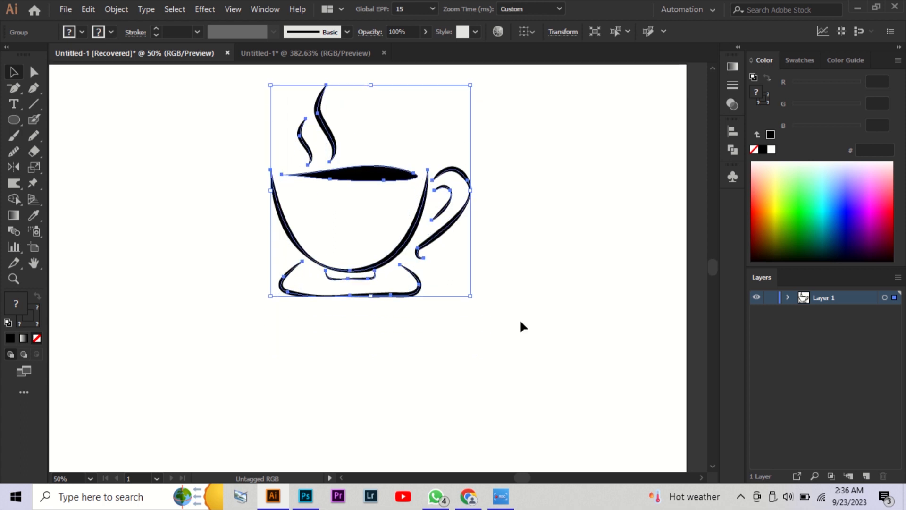
pyautogui.click(486, 311)
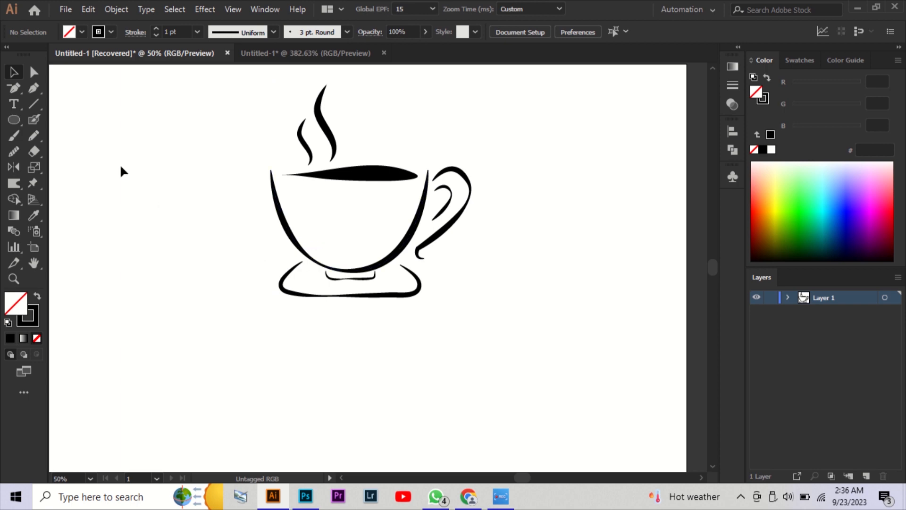
# Add the text "EASIEST" below the saucer and scale it up to about 90 pt
pyautogui.click(14, 103)
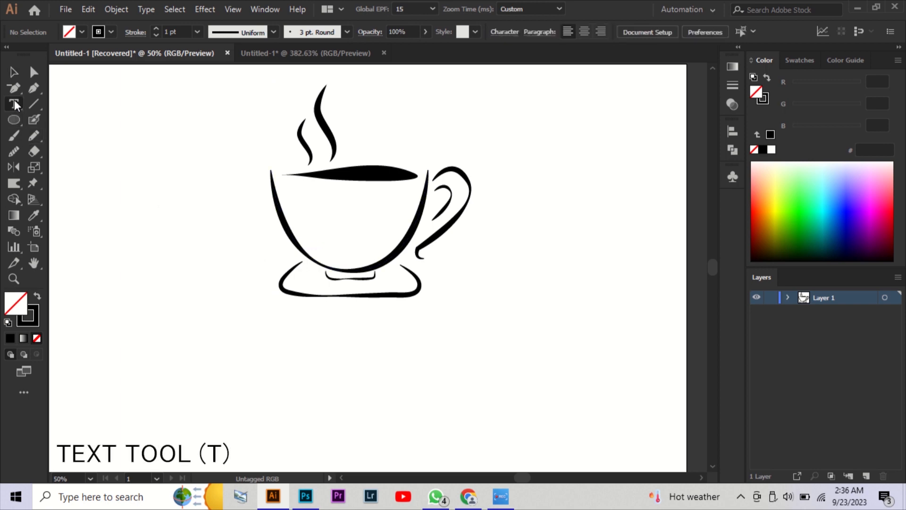
pyautogui.click(309, 320)
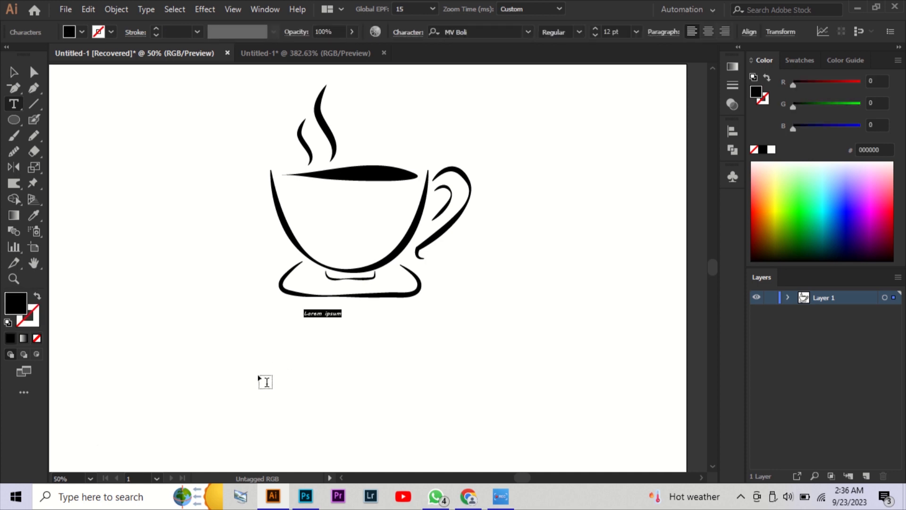
pyautogui.write('EASIEST')
pyautogui.click(14, 72)
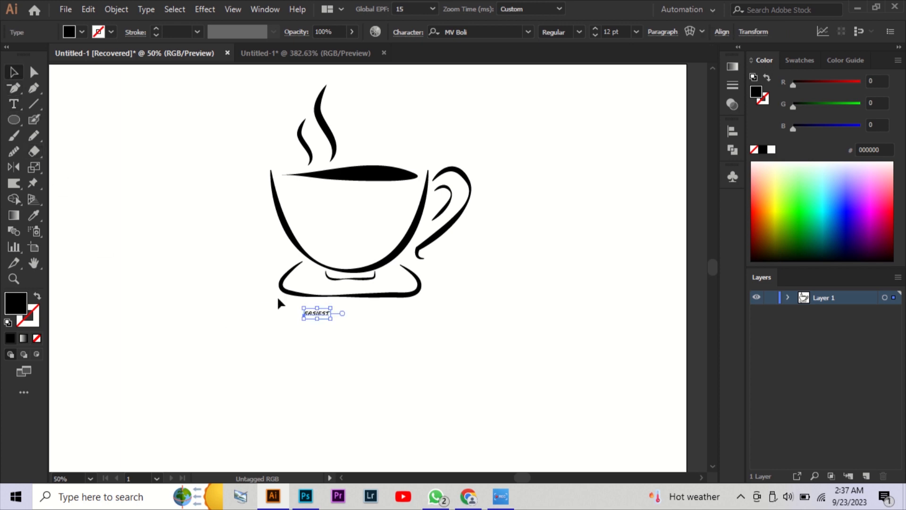
pyautogui.moveTo(331, 319); pyautogui.dragTo(410, 338)
pyautogui.click(386, 412)
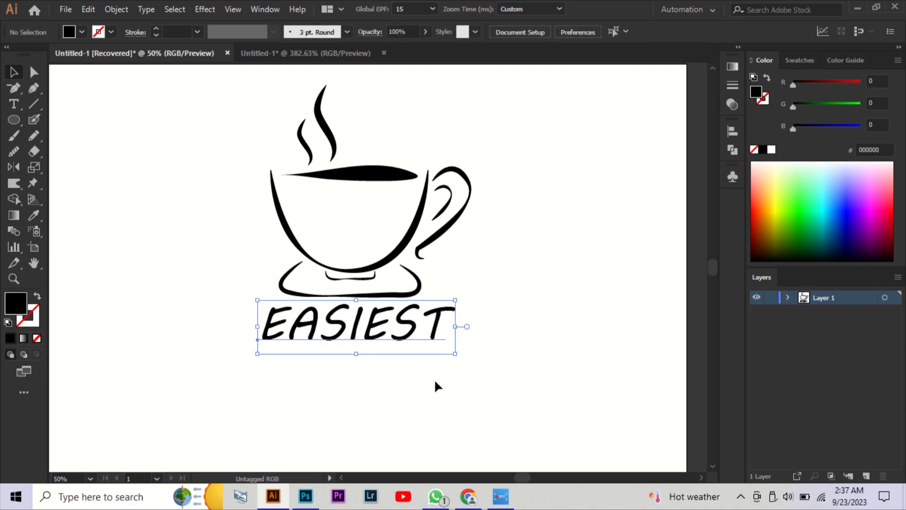
# Change the EASIEST text to Times New Roman, enlarge it to about 98 pt, and position it centred under the saucer
pyautogui.click(434, 335)
pyautogui.click(528, 32)
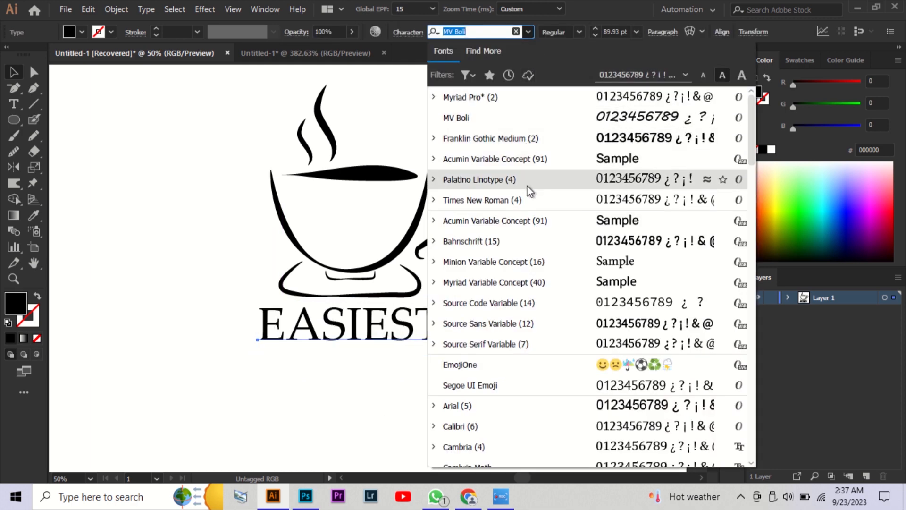
pyautogui.click(527, 199)
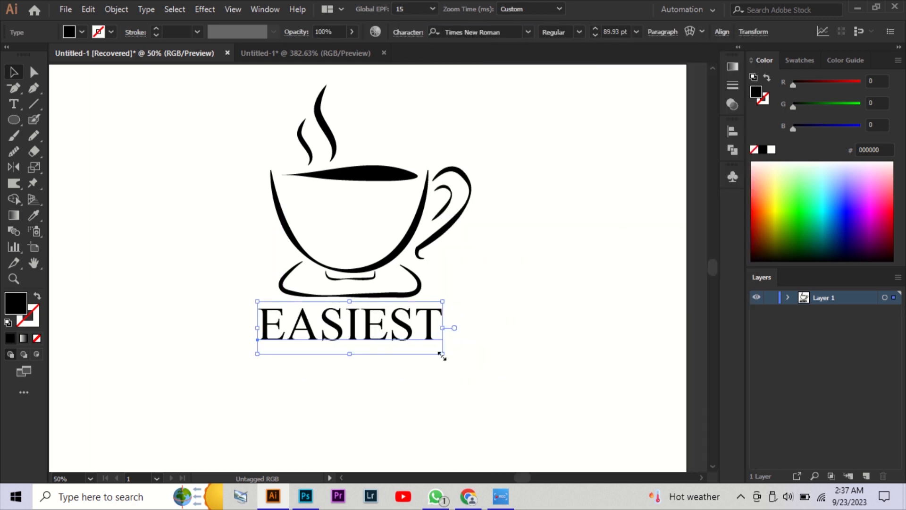
pyautogui.moveTo(446, 354); pyautogui.dragTo(459, 361)
pyautogui.moveTo(424, 335); pyautogui.dragTo(419, 331)
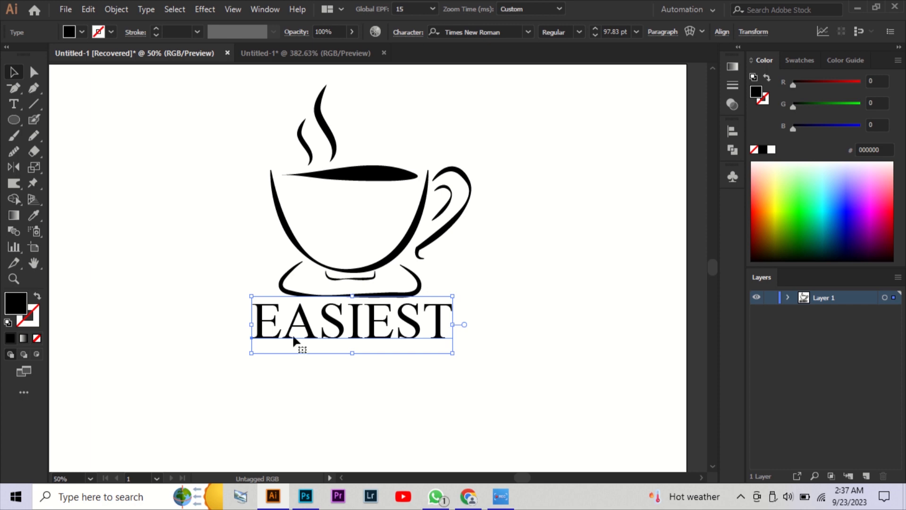
pyautogui.click(188, 263)
# Draw a straight horizontal line slightly wider than the text just beneath EASIEST with the Pen tool
pyautogui.click(34, 104)
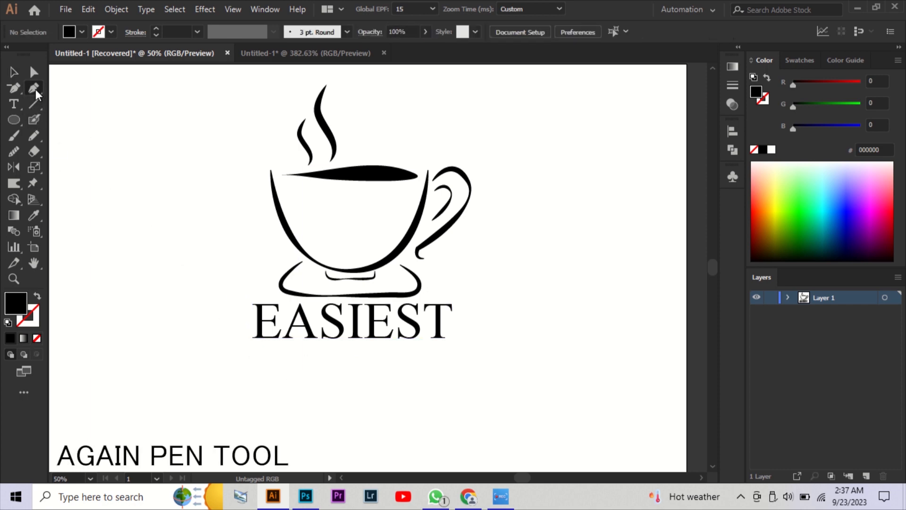
pyautogui.click(247, 346)
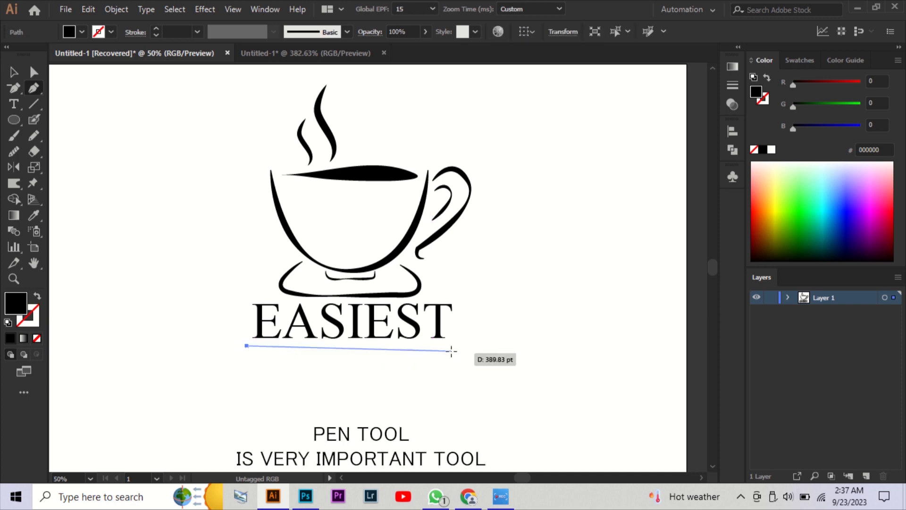
pyautogui.click(461, 346)
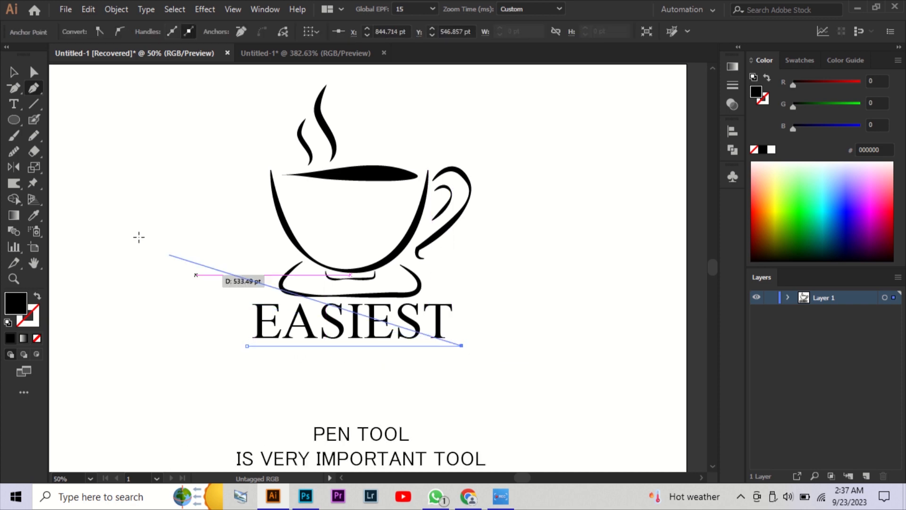
pyautogui.click(13, 69)
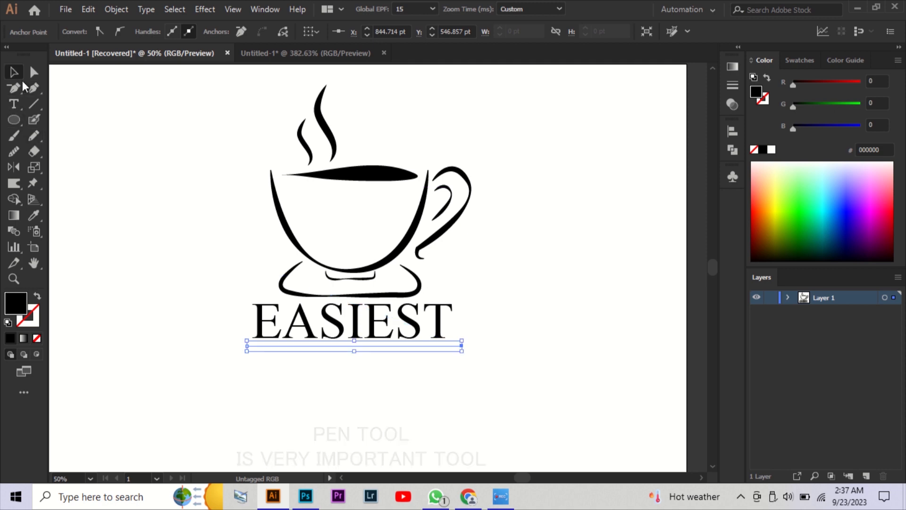
# Give the line beneath EASIEST a 6 pt black stroke and no fill
pyautogui.click(295, 346)
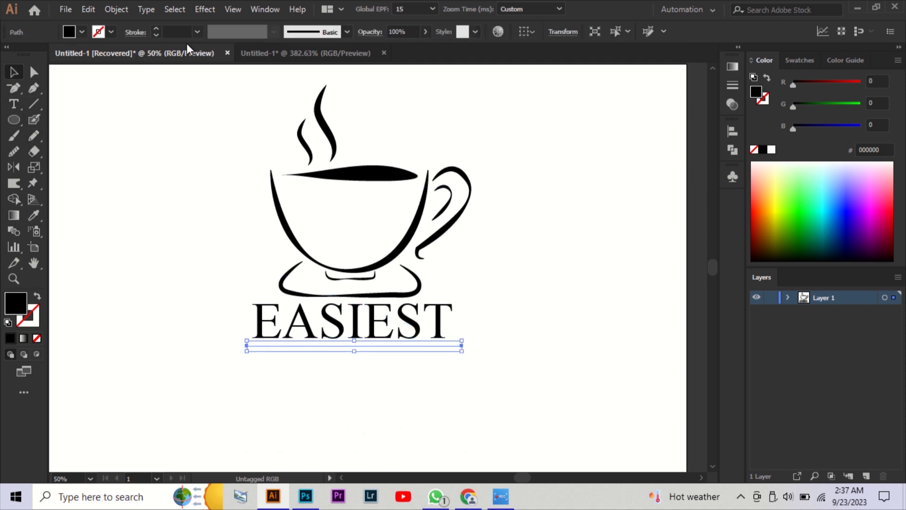
pyautogui.scroll(3, 176, 32)
pyautogui.scroll(2, 175, 31)
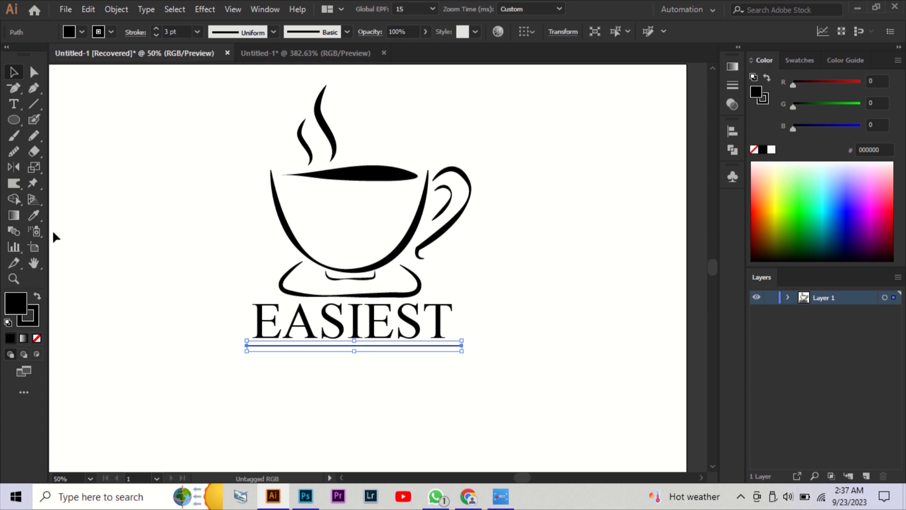
pyautogui.click(38, 339)
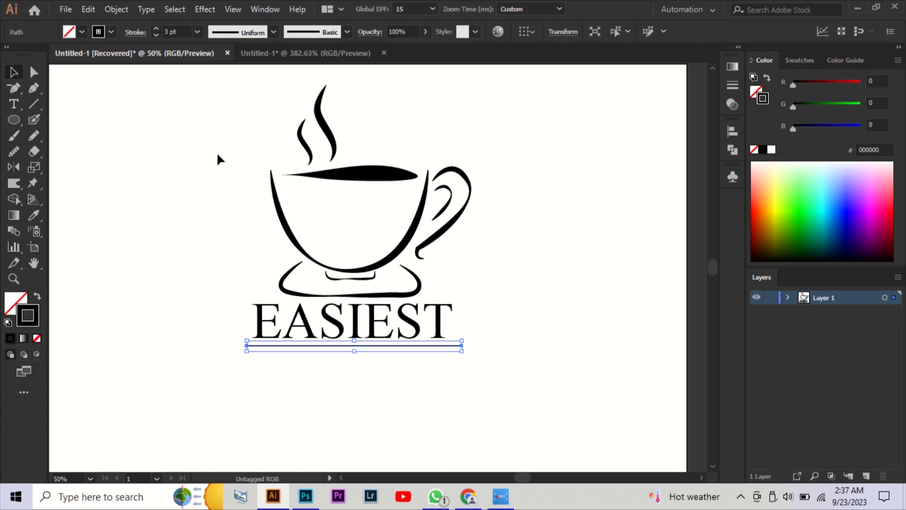
pyautogui.scroll(3, 176, 29)
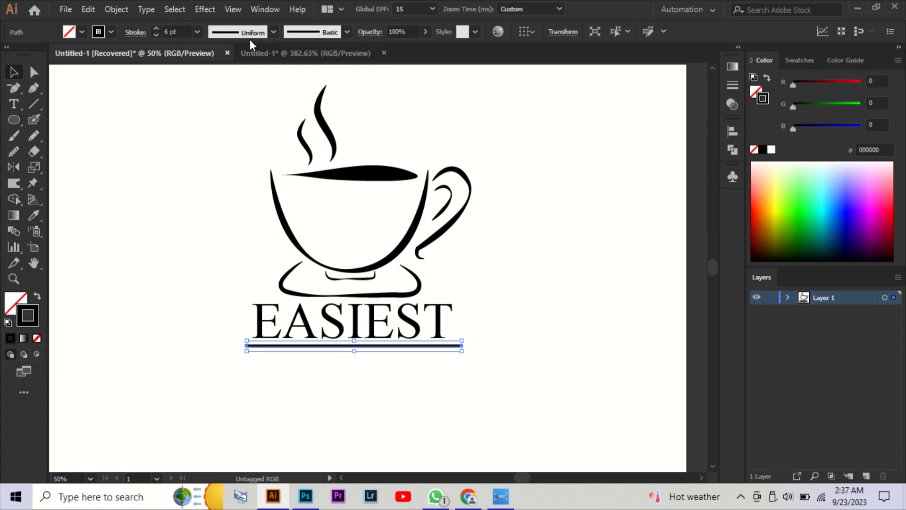
# Apply the double-bulge variable width profile to the line beneath EASIEST and increase its stroke to 8 pt
pyautogui.click(254, 32)
pyautogui.click(245, 96)
pyautogui.click(587, 184)
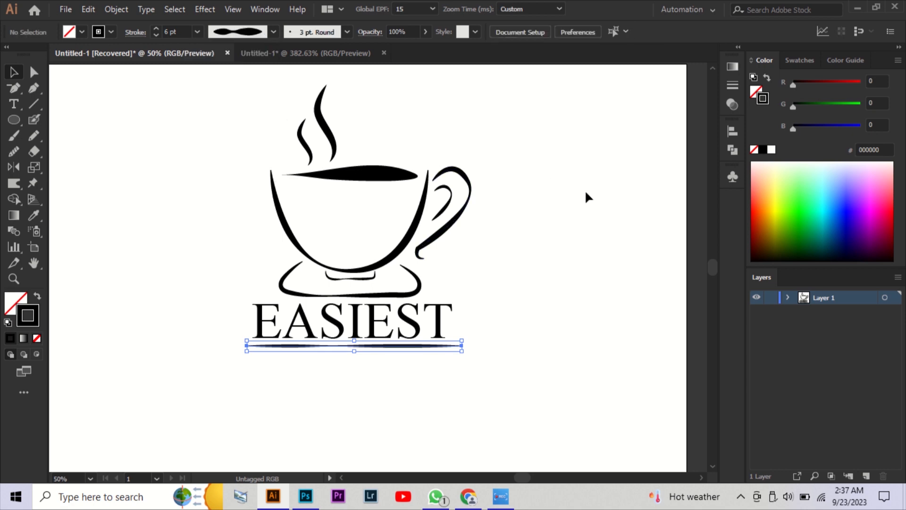
pyautogui.click(433, 346)
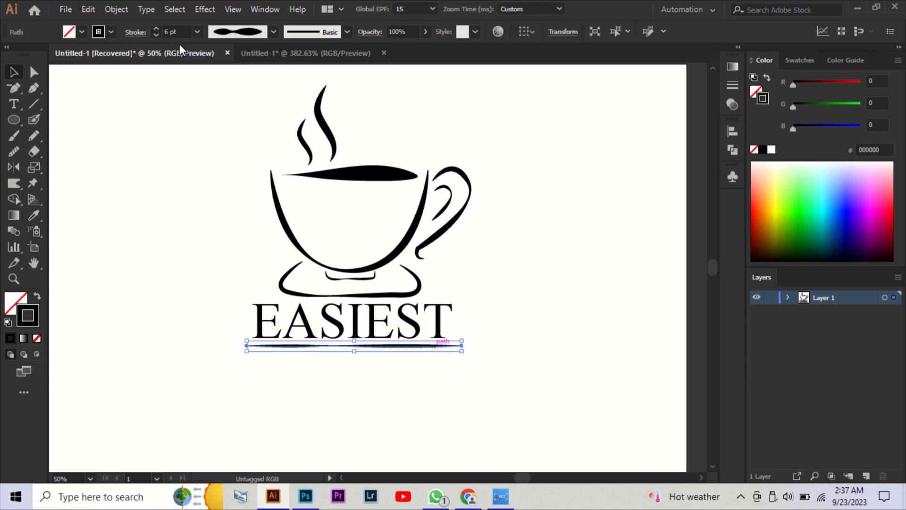
pyautogui.scroll(1, 178, 32)
pyautogui.click(567, 278)
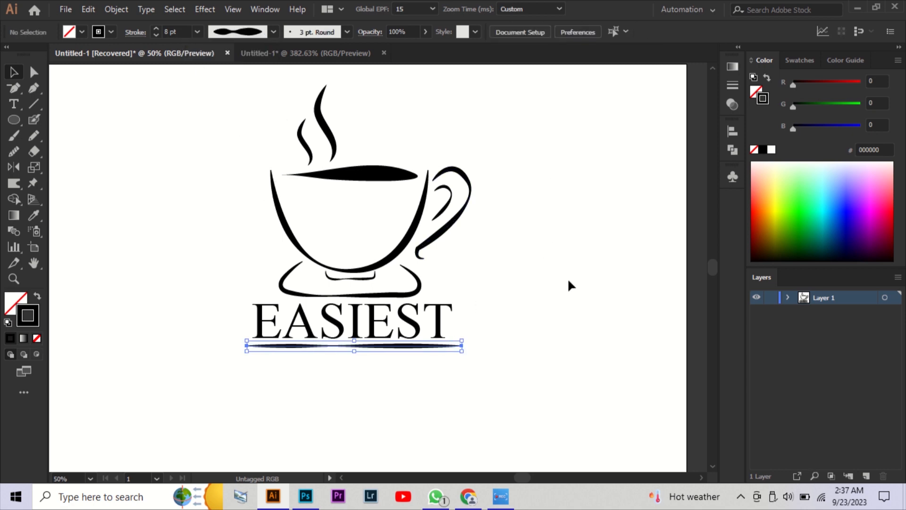
# Group the entire logo, including the cup, steam, saucer, EASIEST text and underline
pyautogui.moveTo(542, 112); pyautogui.dragTo(206, 351)
pyautogui.rightClick(387, 285)
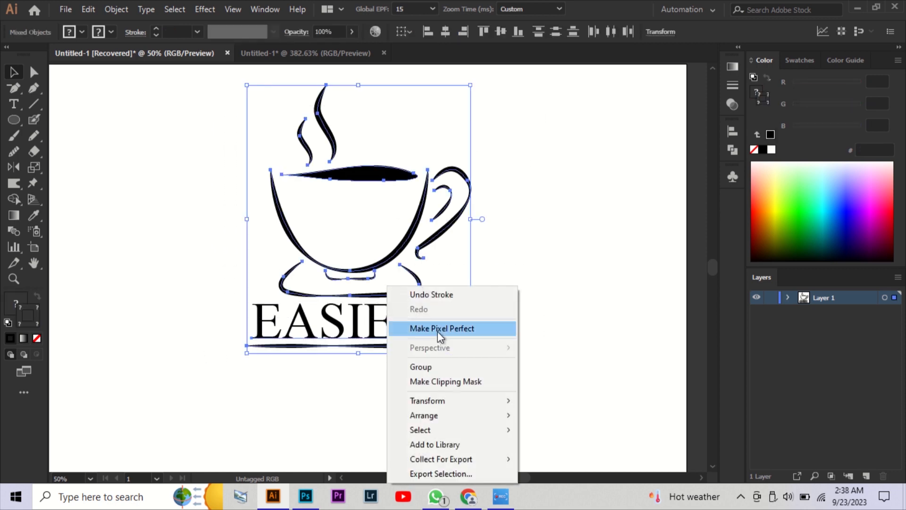
pyautogui.click(435, 365)
pyautogui.click(409, 399)
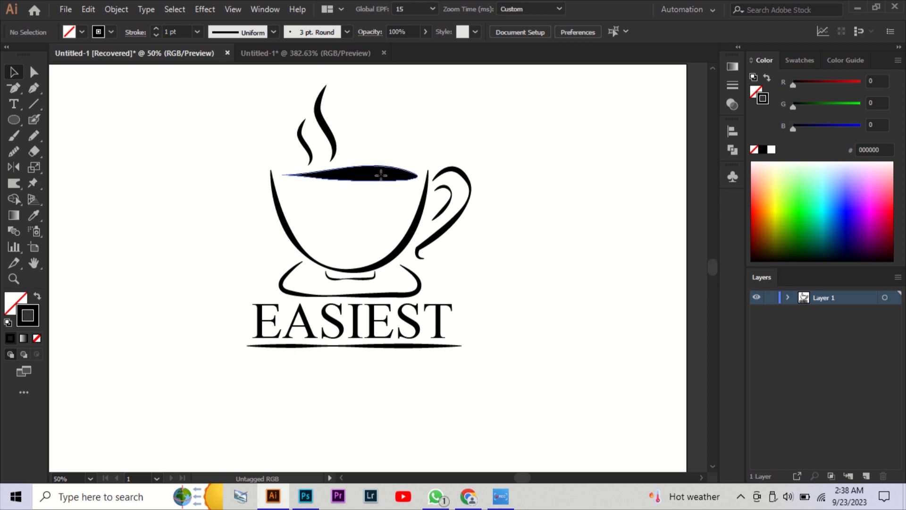
# Bring the grouped logo into GraphicsFamily1.psb in Photoshop, enlarge it to about 252%, and centre it on the canvas
pyautogui.moveTo(381, 175); pyautogui.dragTo(406, 254)
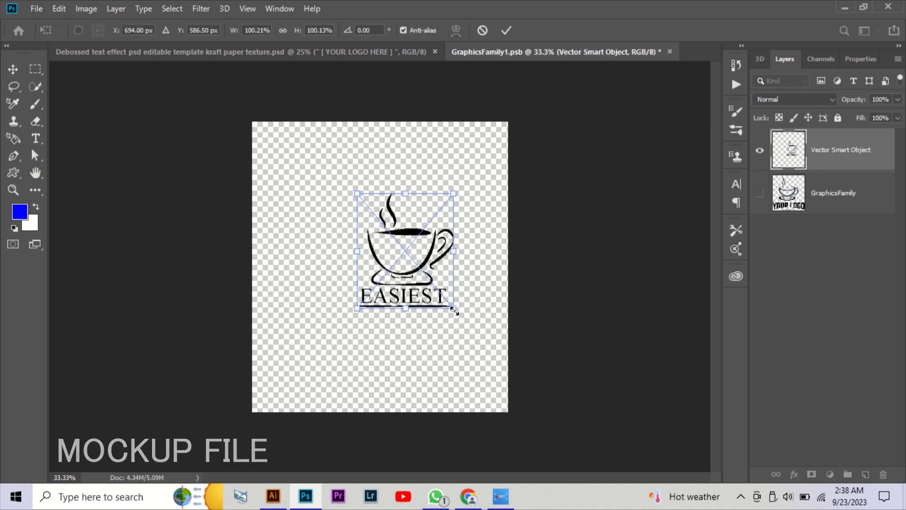
pyautogui.moveTo(457, 310); pyautogui.dragTo(539, 429)
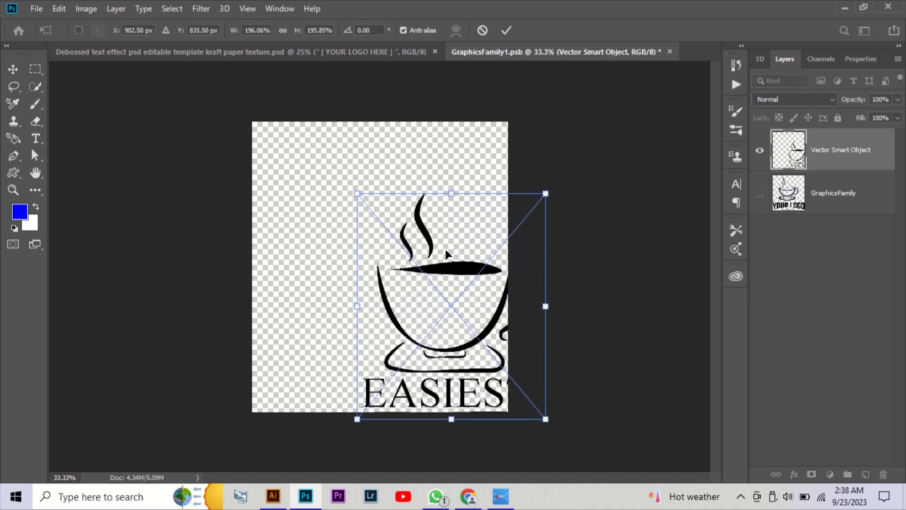
pyautogui.moveTo(458, 268); pyautogui.dragTo(401, 230)
pyautogui.moveTo(488, 378); pyautogui.dragTo(527, 425)
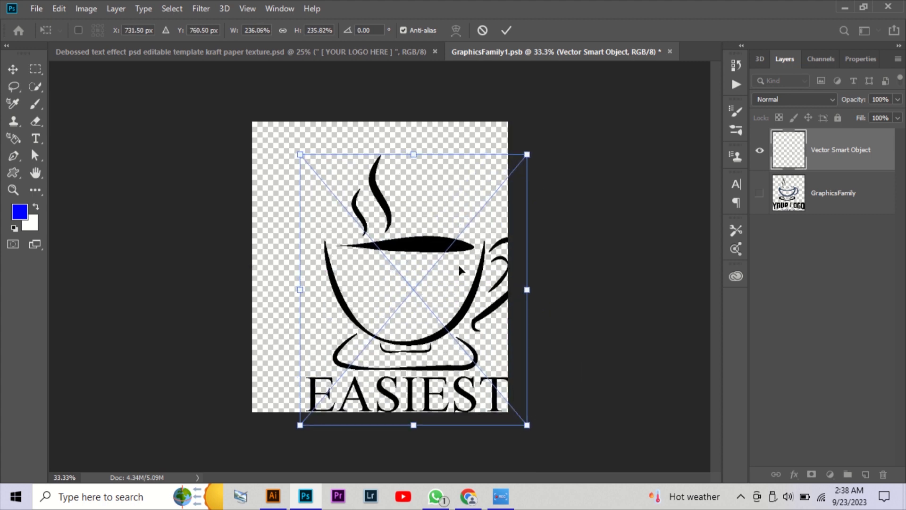
pyautogui.moveTo(439, 247); pyautogui.dragTo(406, 215)
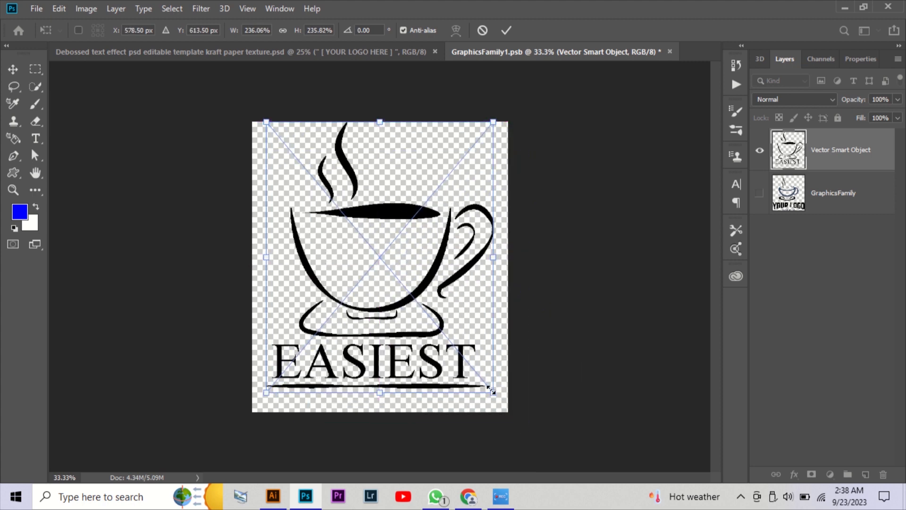
pyautogui.moveTo(493, 392); pyautogui.dragTo(509, 411)
pyautogui.moveTo(406, 223); pyautogui.dragTo(399, 222)
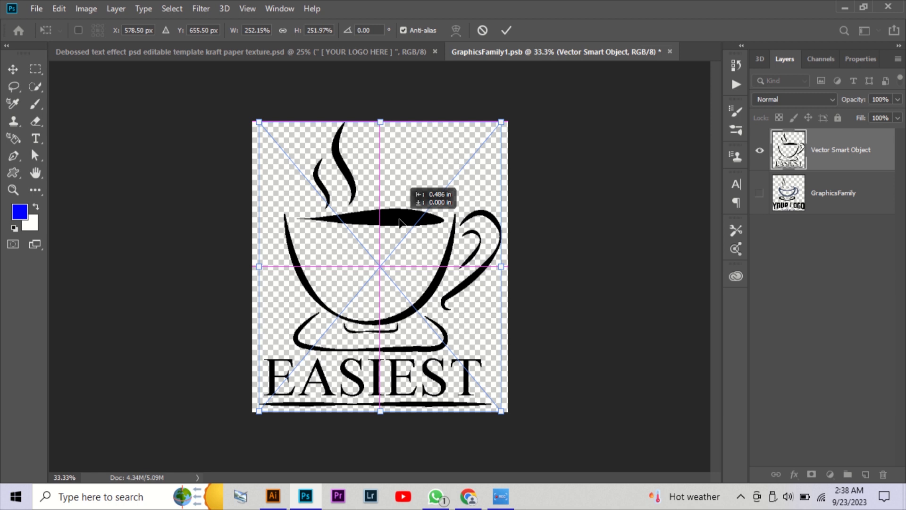
pyautogui.click(506, 30)
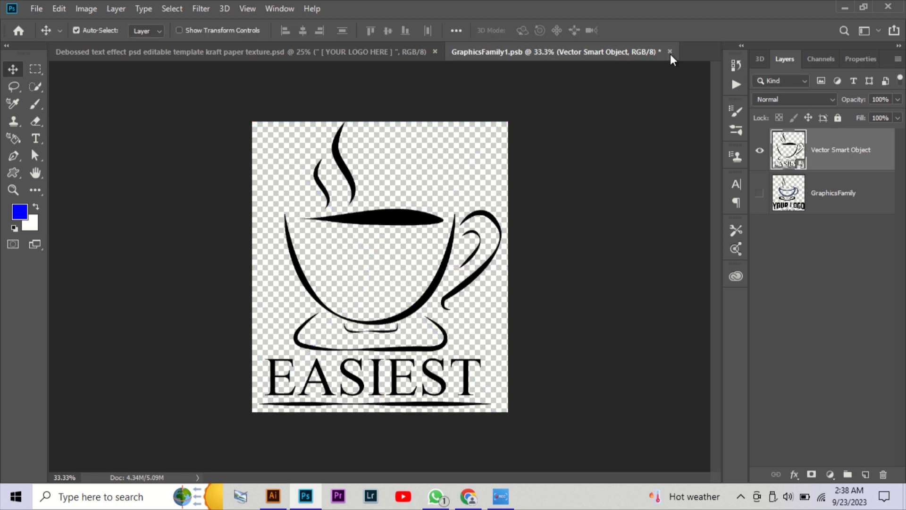
# Close GraphicsFamily1.psb and save its changes into the mockup
pyautogui.click(670, 52)
pyautogui.click(403, 193)
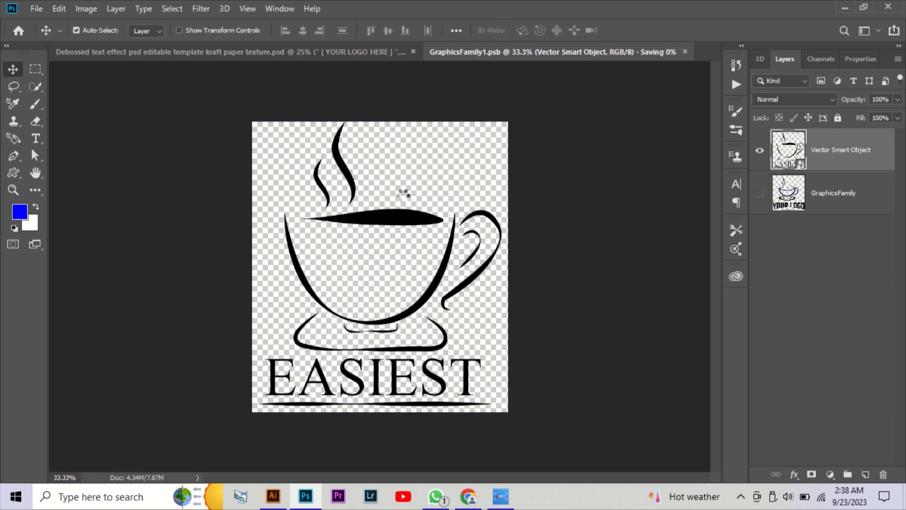